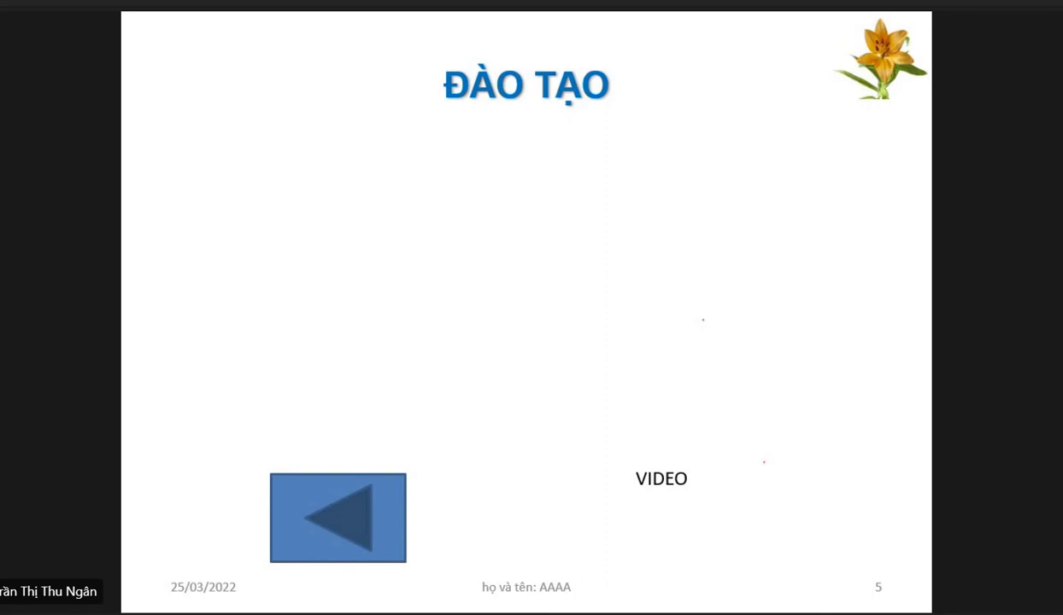
Exit the slide show and hyperlink the word BAO in the BAO CAO text box to the Excel file bai tap.
key("Escape")
left_click(486, 430)
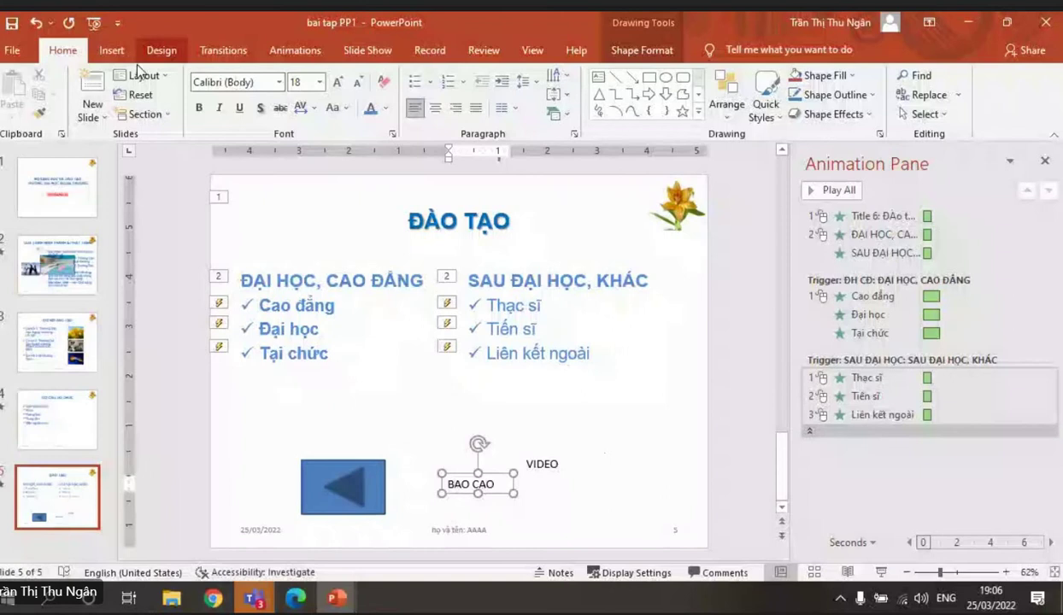
left_click(111, 49)
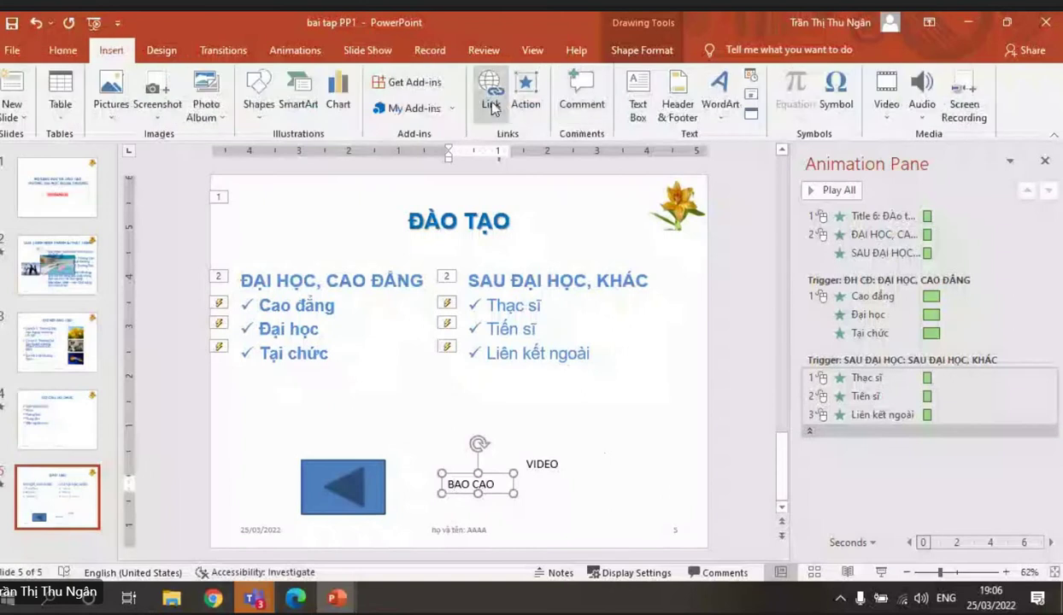
left_click(481, 95)
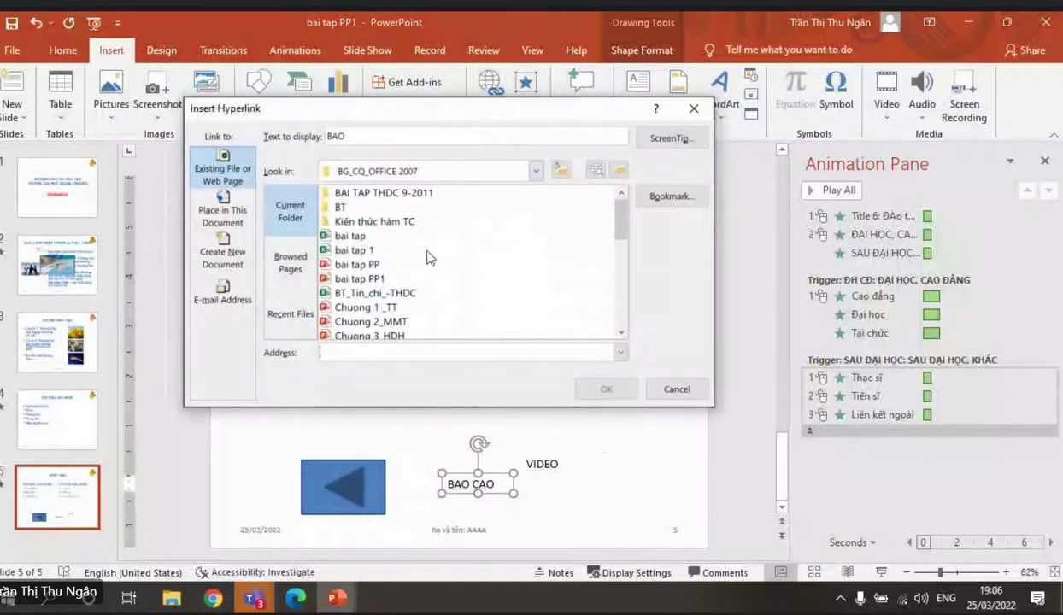
left_click(343, 240)
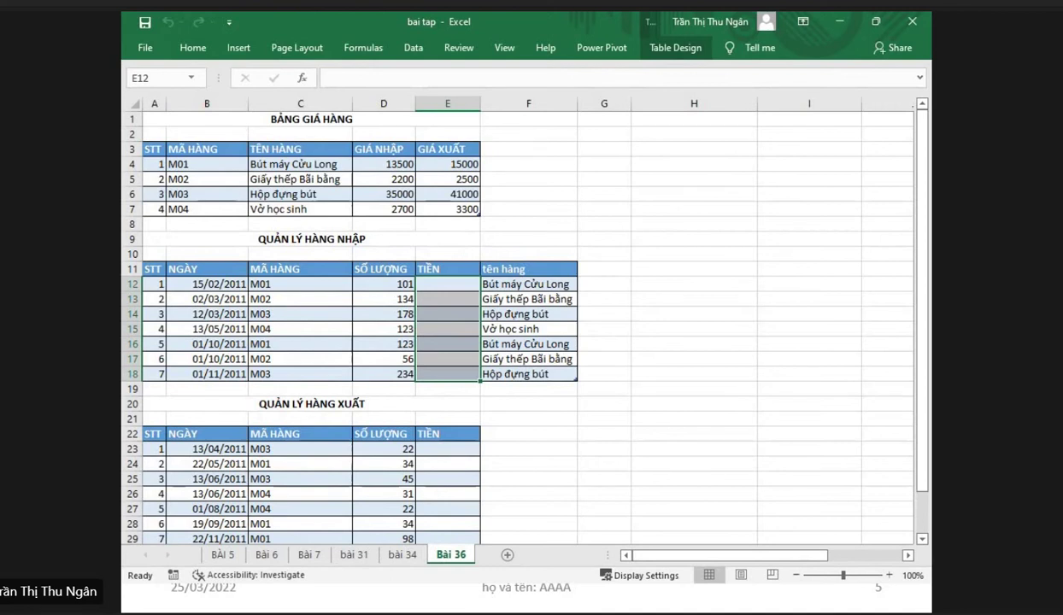
Switch between the linked bai tap workbook and the presentation, ending on the ĐÀO TẠO slide in editing view.
key("alt+Tab")
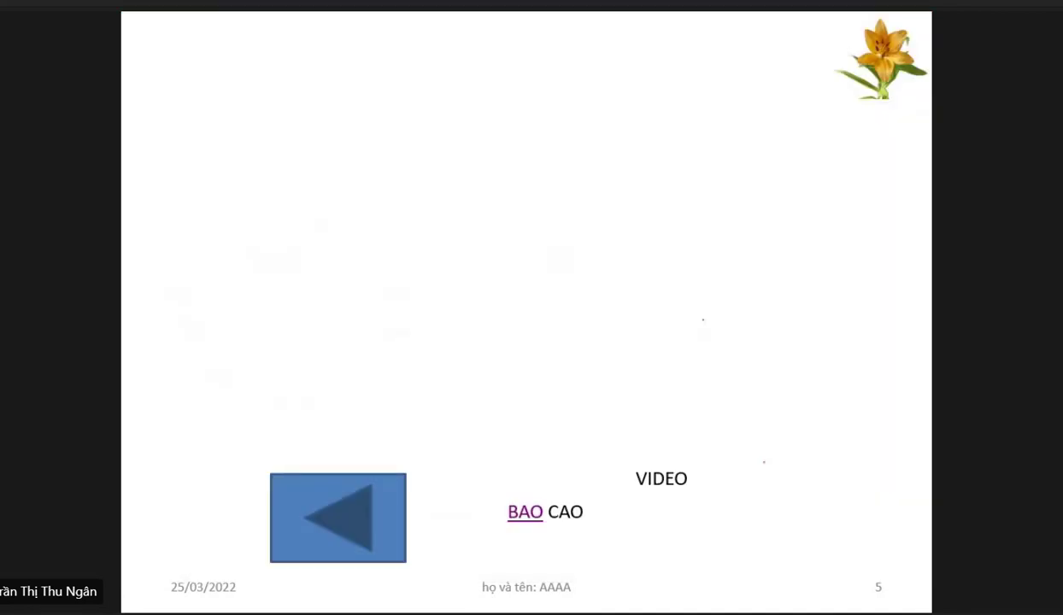
key("alt+Tab")
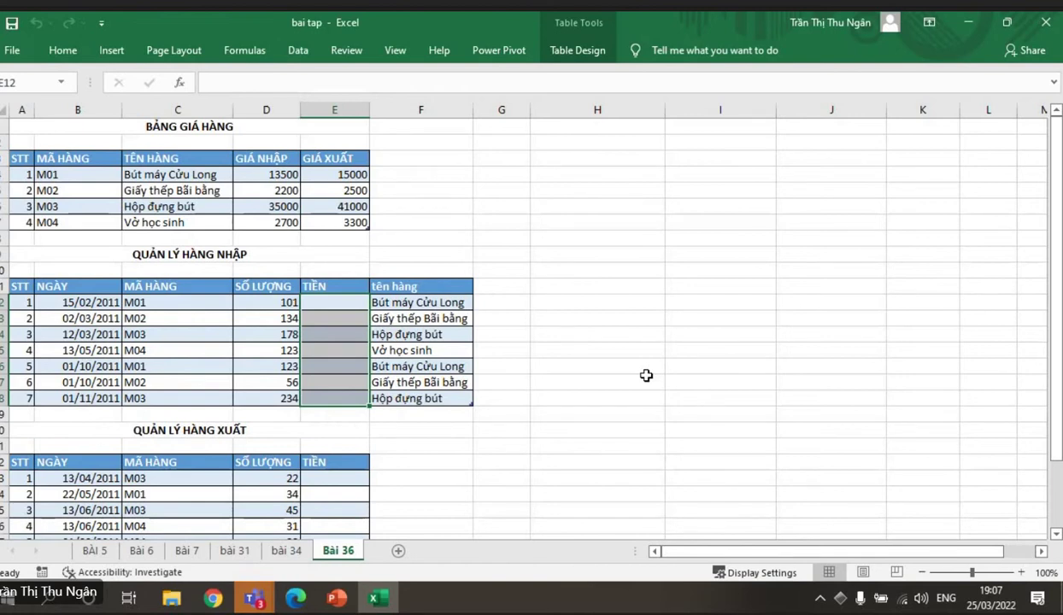
key("alt+Tab")
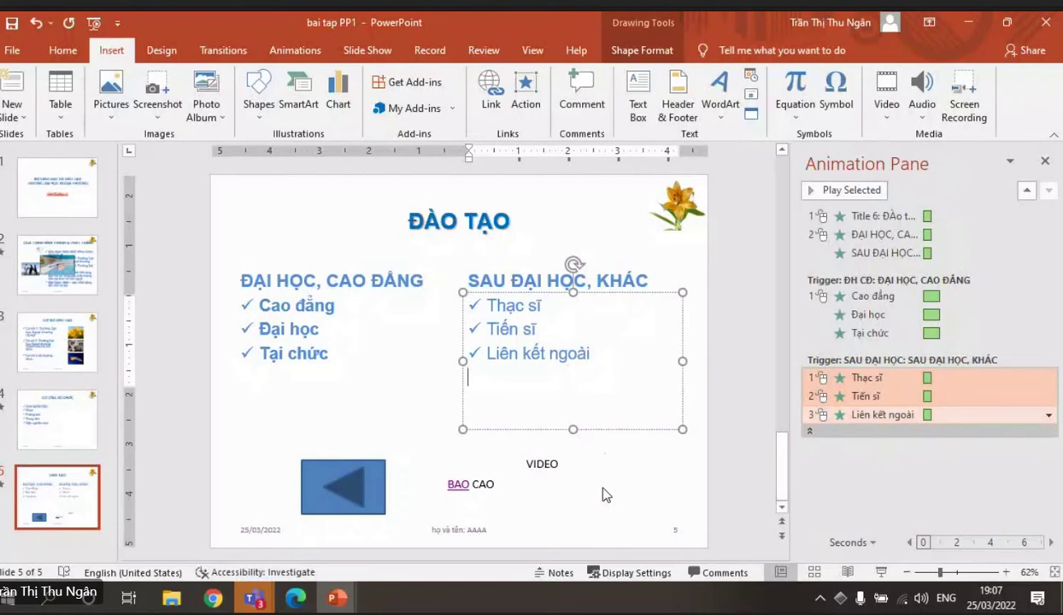
Shrink the back-arrow action button on the ĐÀO TẠO slide to a small square beside the BAO CAO text.
left_click(491, 485)
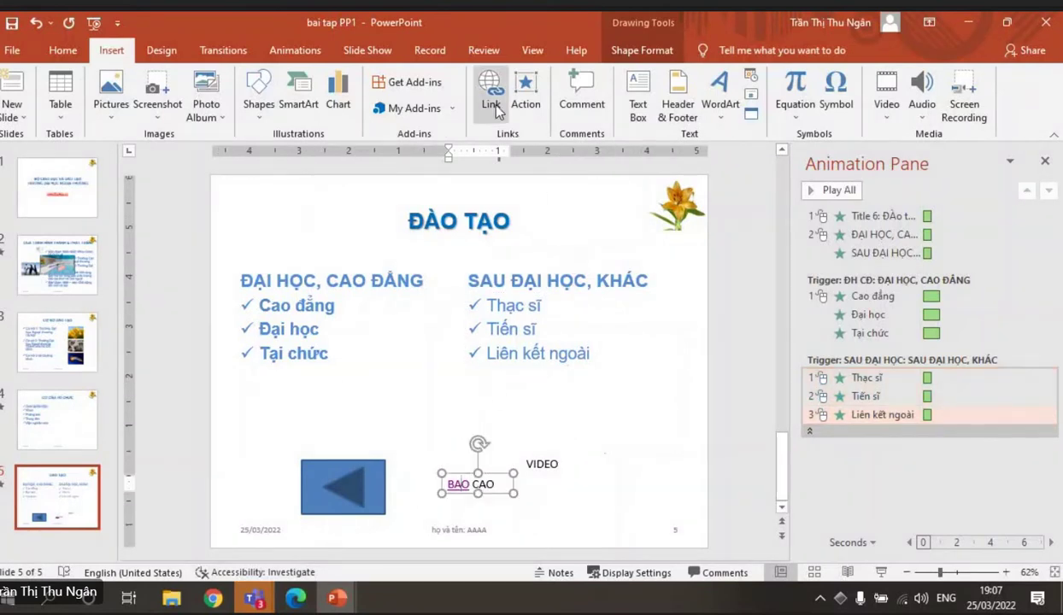
left_click(376, 463)
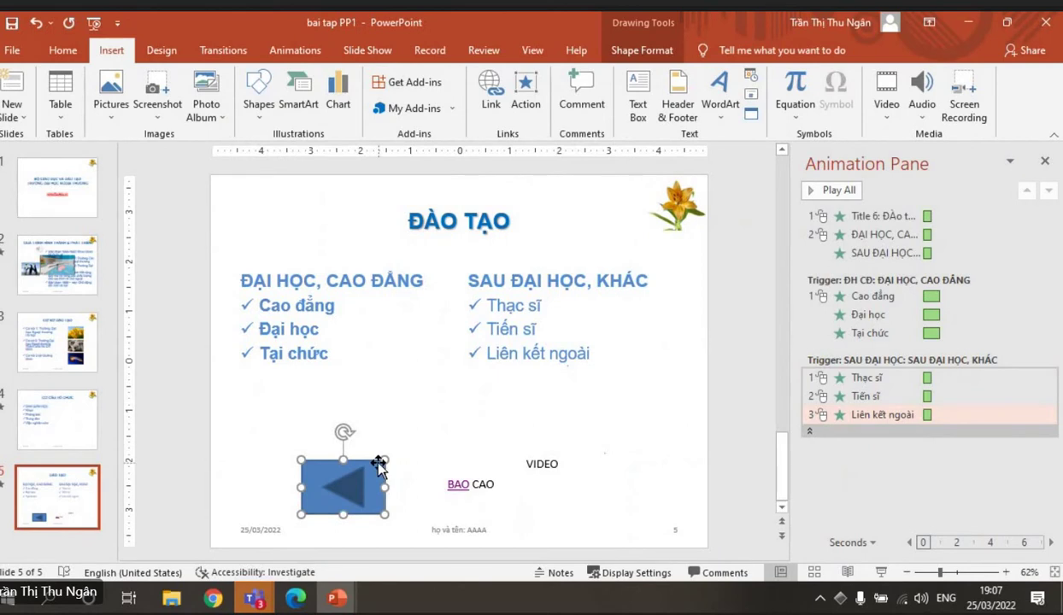
left_click_drag(379, 466, 425, 503)
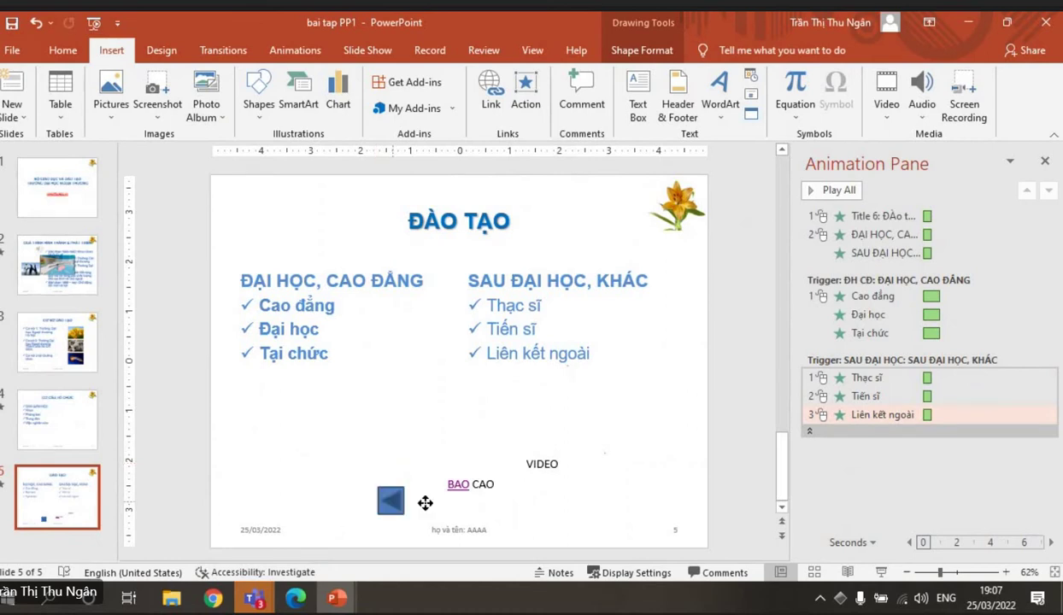
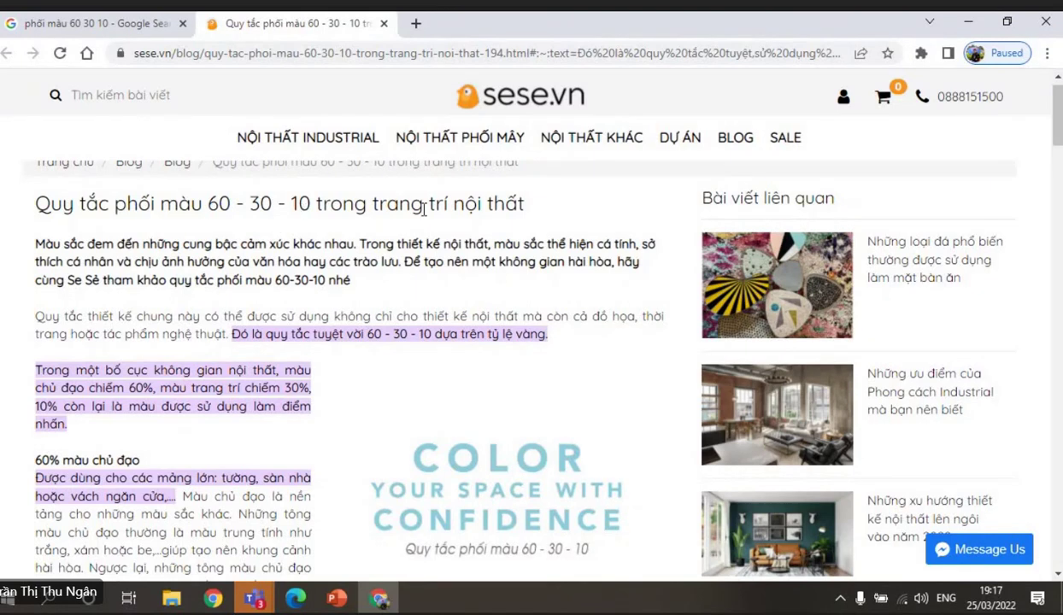
Read the sese.vn article on the 60 - 30 - 10 colour rule down to its interior photo examples.
scroll(591, 399, "down", 1)
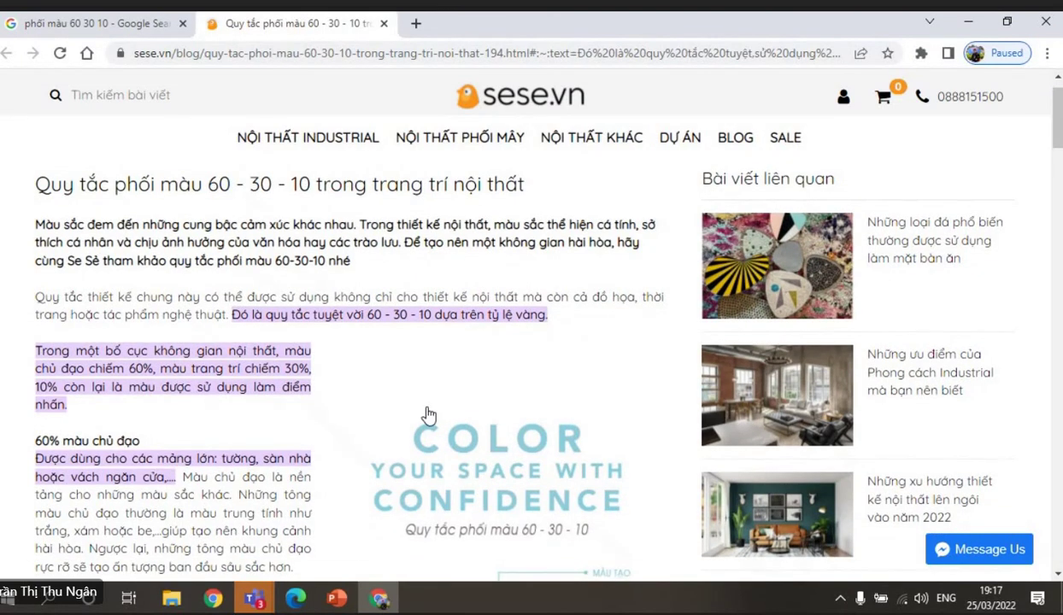
scroll(429, 414, "down", 5)
key("ctrl+minus")
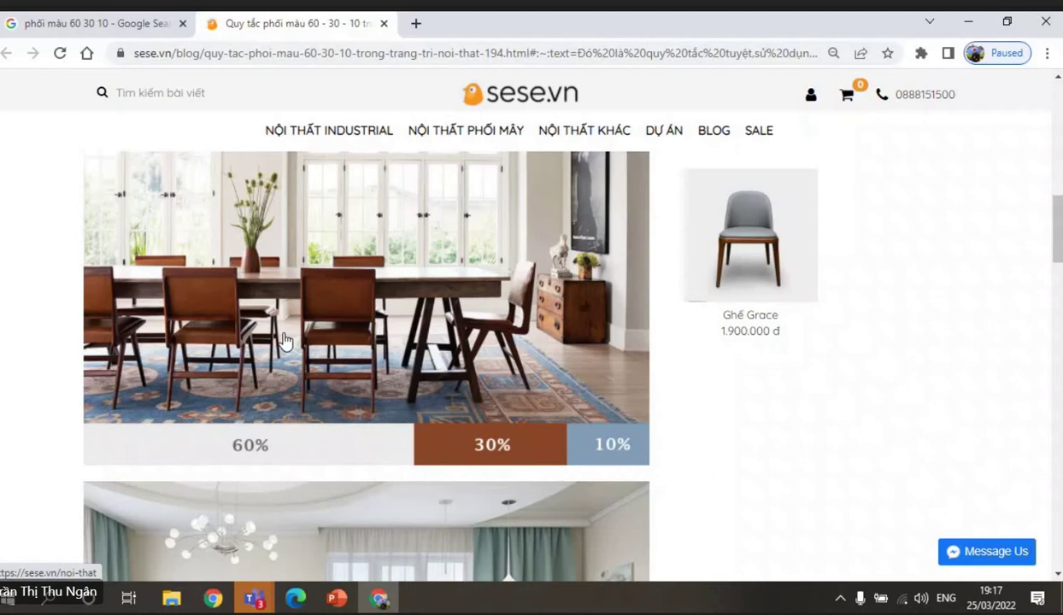
Open the Adobe Color wheel page in a new browser tab.
key("ctrl+t")
type("col")
key("Return")
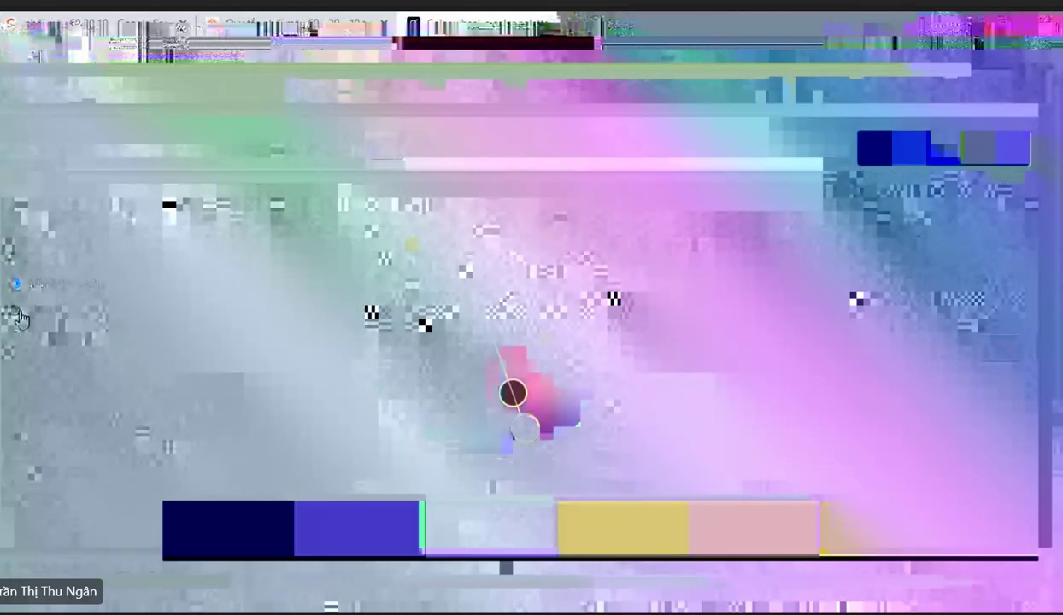
Try the Triad, Complementary, Split Complementary, Double Split Complementary and Square harmony rules on the colour wheel.
left_click(19, 314)
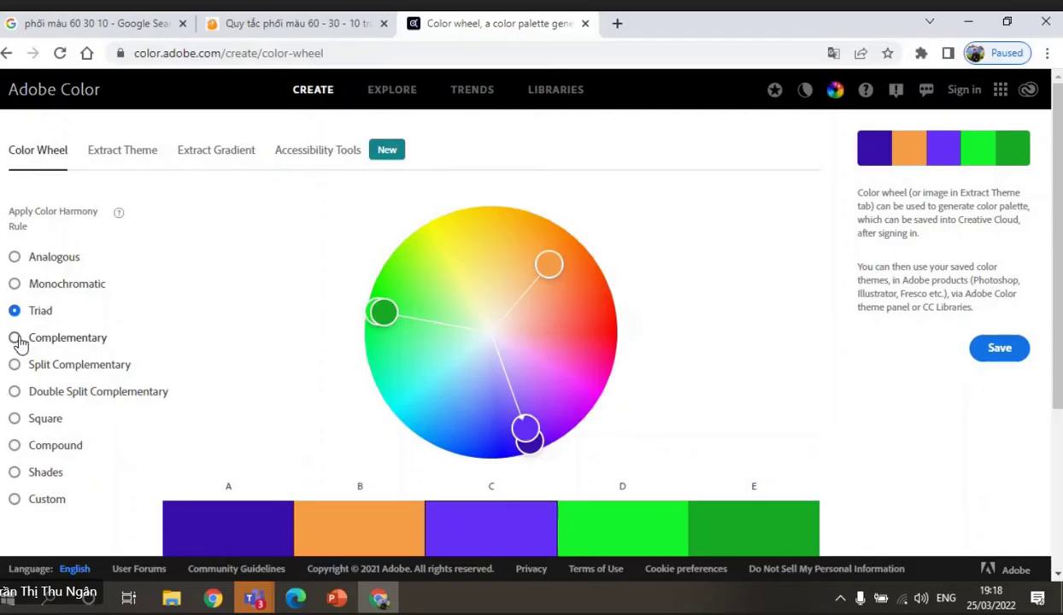
left_click(16, 338)
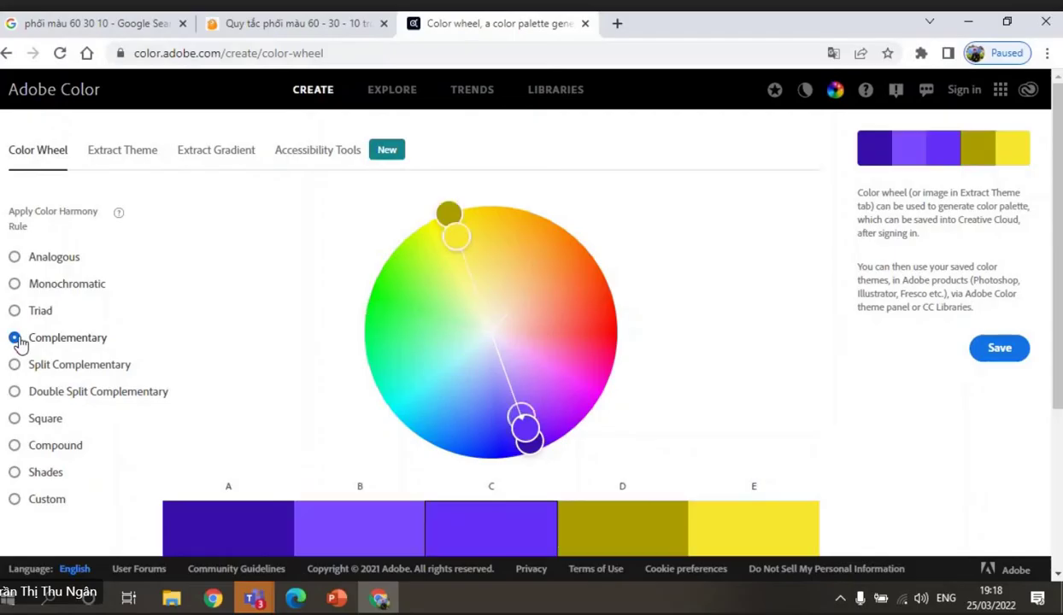
left_click(16, 368)
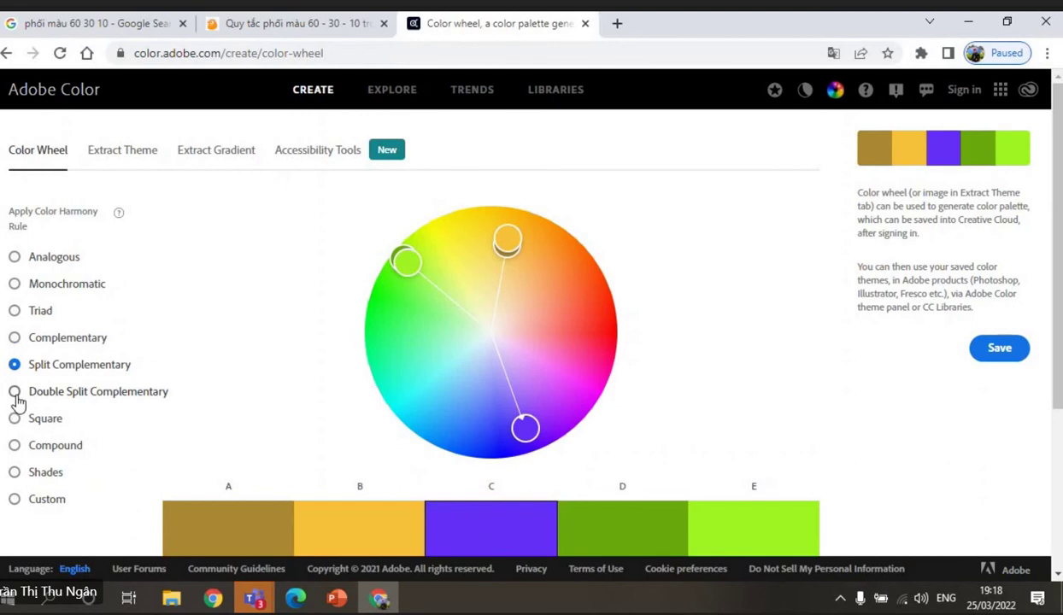
left_click(17, 396)
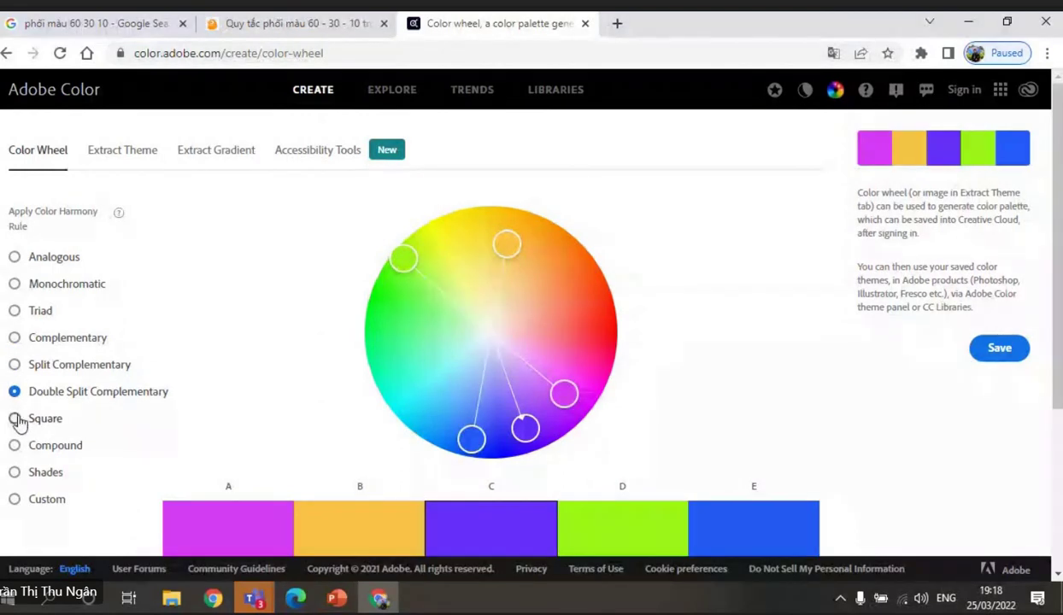
left_click(15, 419)
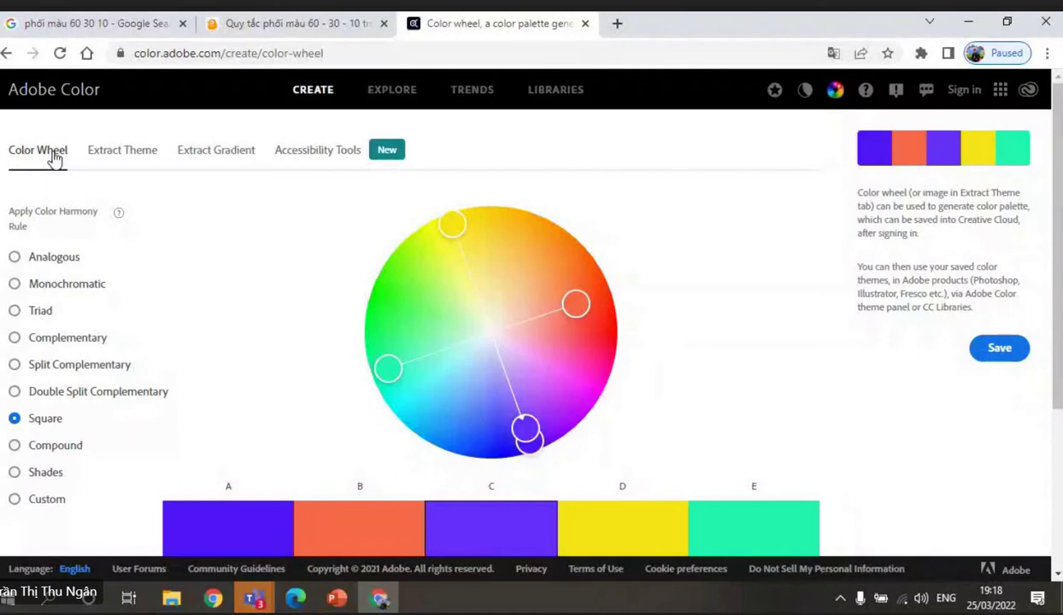
Apply the Analogous harmony rule around a light blue base colour, view the full palette and return to PowerPoint.
left_click(14, 256)
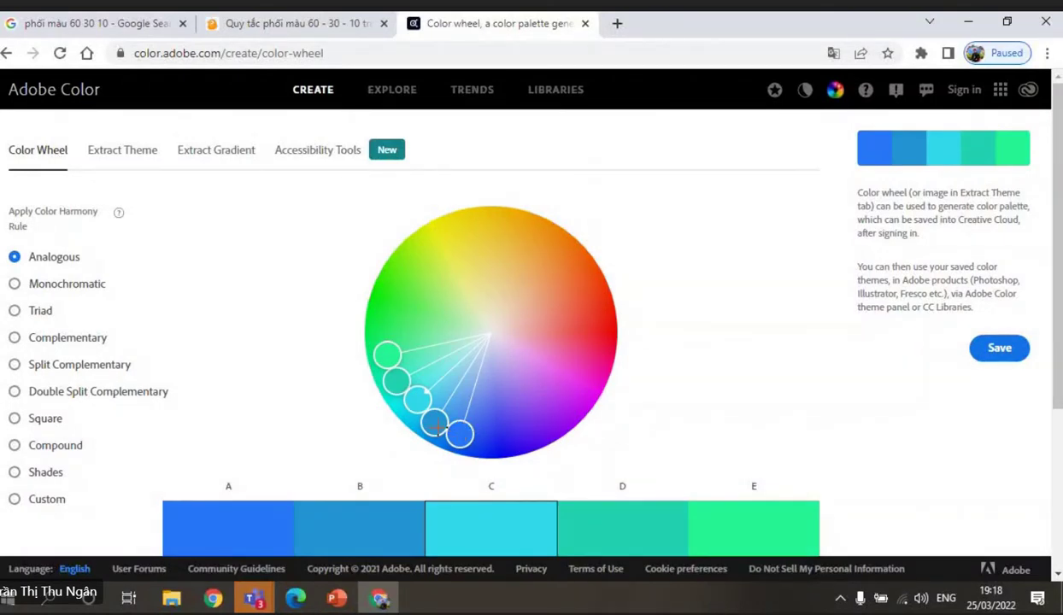
scroll(342, 496, "down", 2)
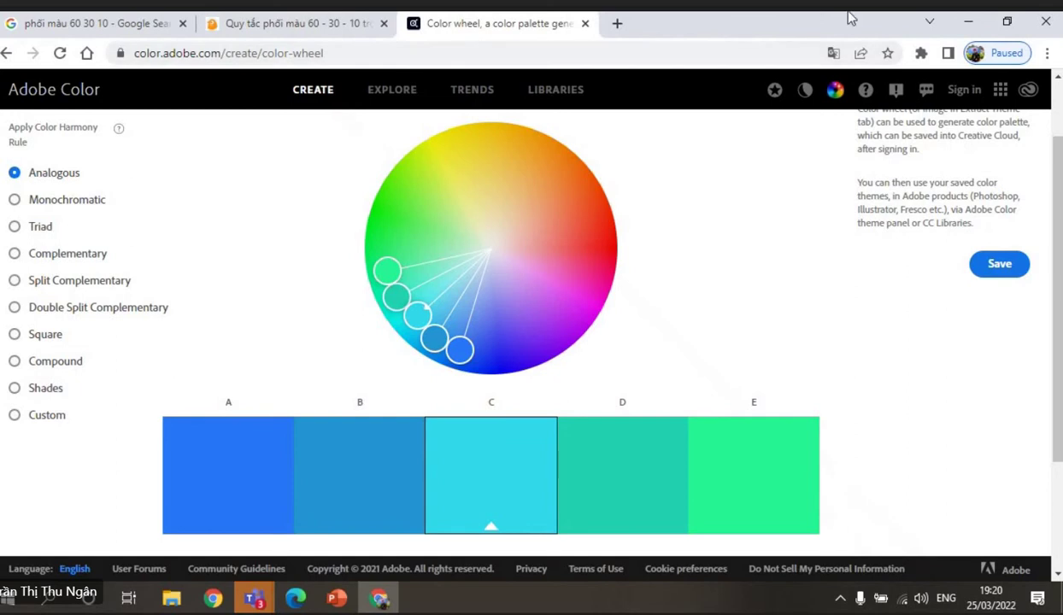
left_click(973, 22)
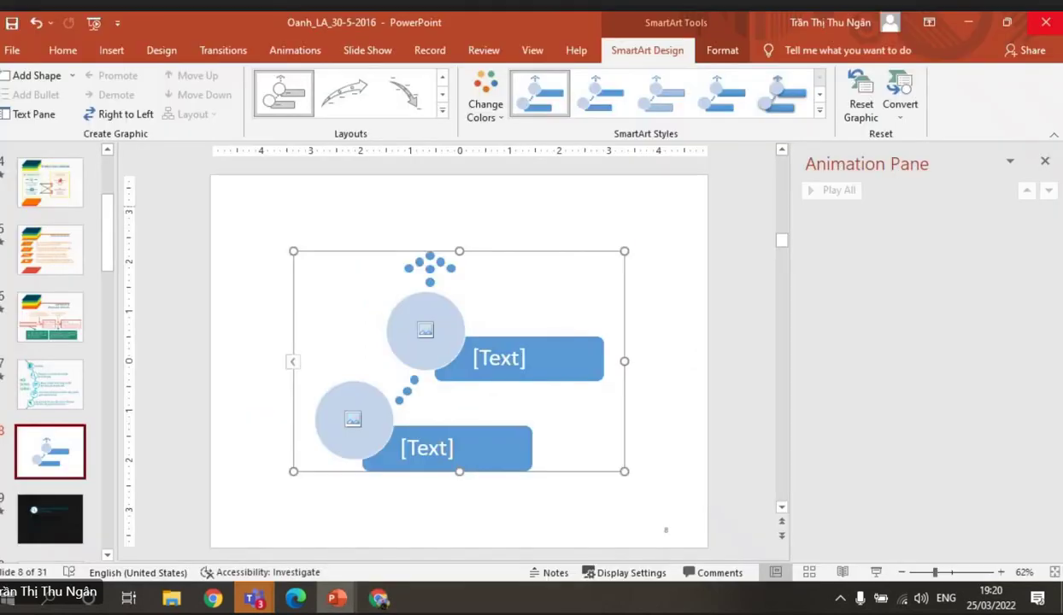
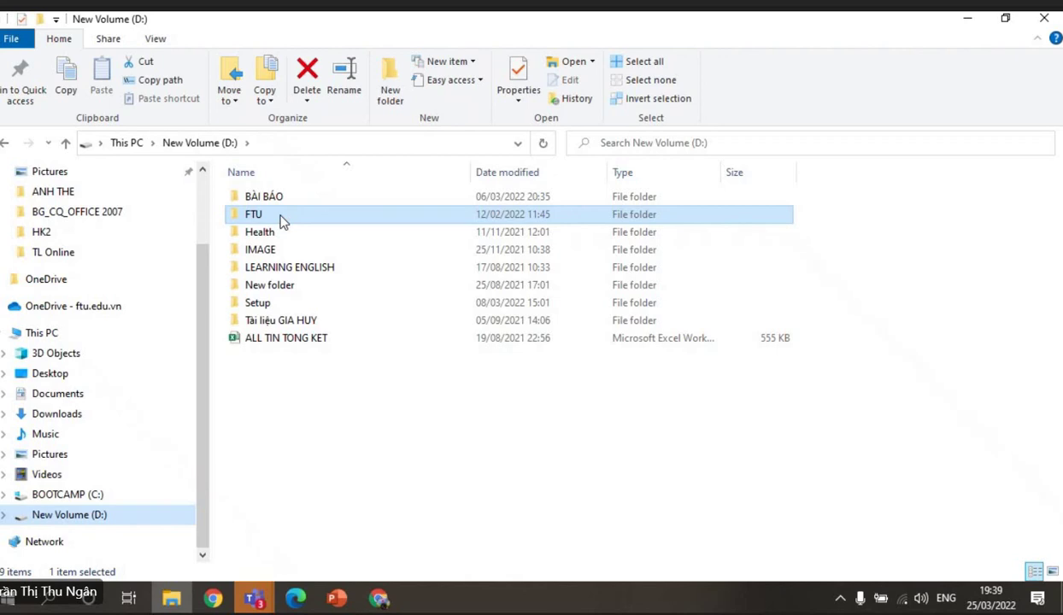
Open the FTU folder on New Volume (D:).
double_click(280, 218)
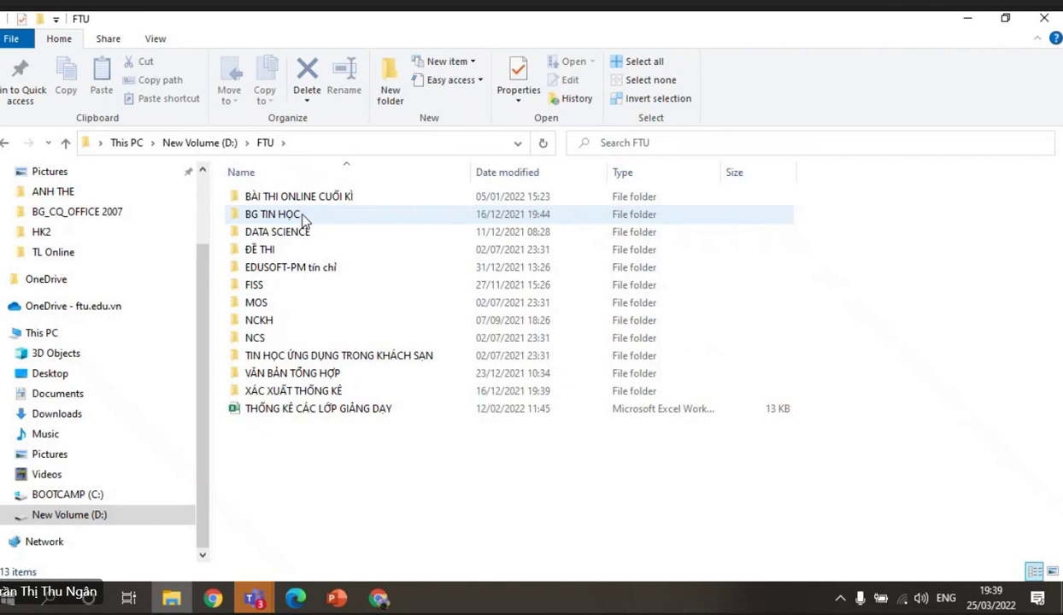
mouse_move(303, 220)
Switch to the presentation chuong 6 Power P 2016, review its file properties, dates and author information, and return to File Explorer.
mouse_move(325, 590)
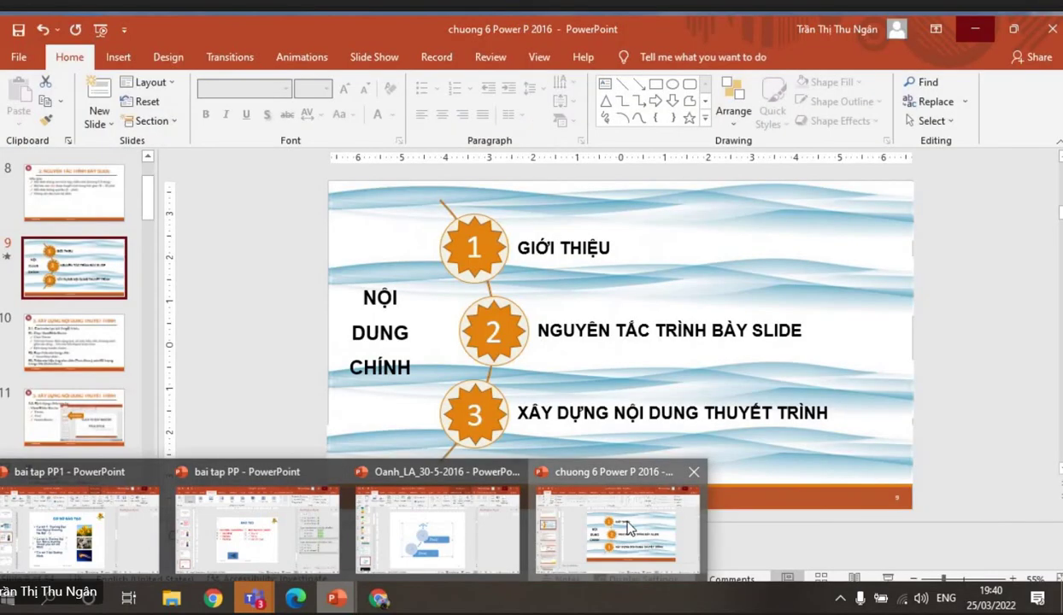
left_click(628, 523)
left_click(24, 57)
left_click(52, 219)
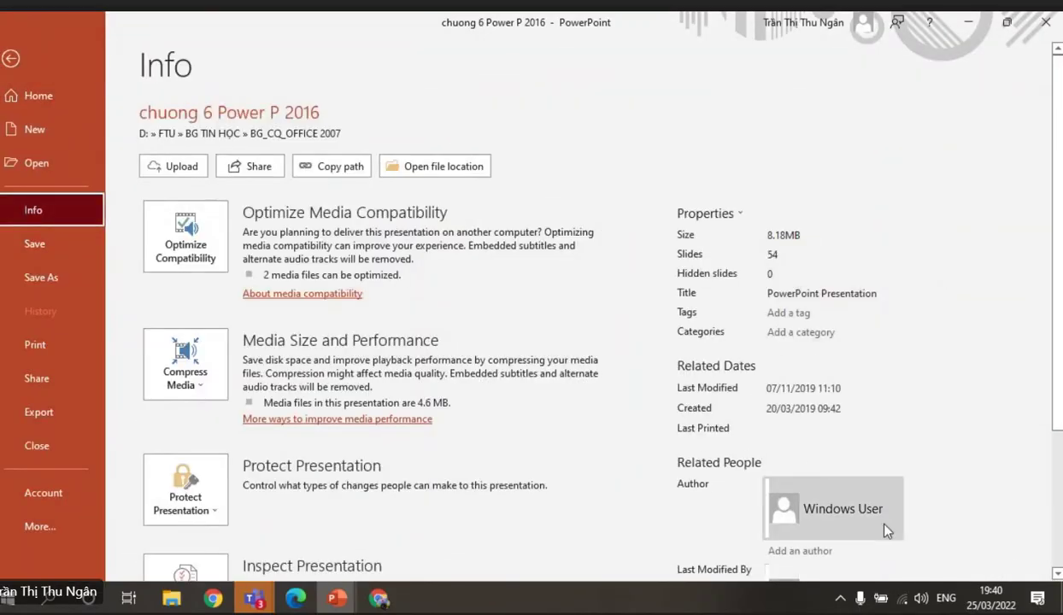
scroll(848, 509, "down", 1)
mouse_move(865, 517)
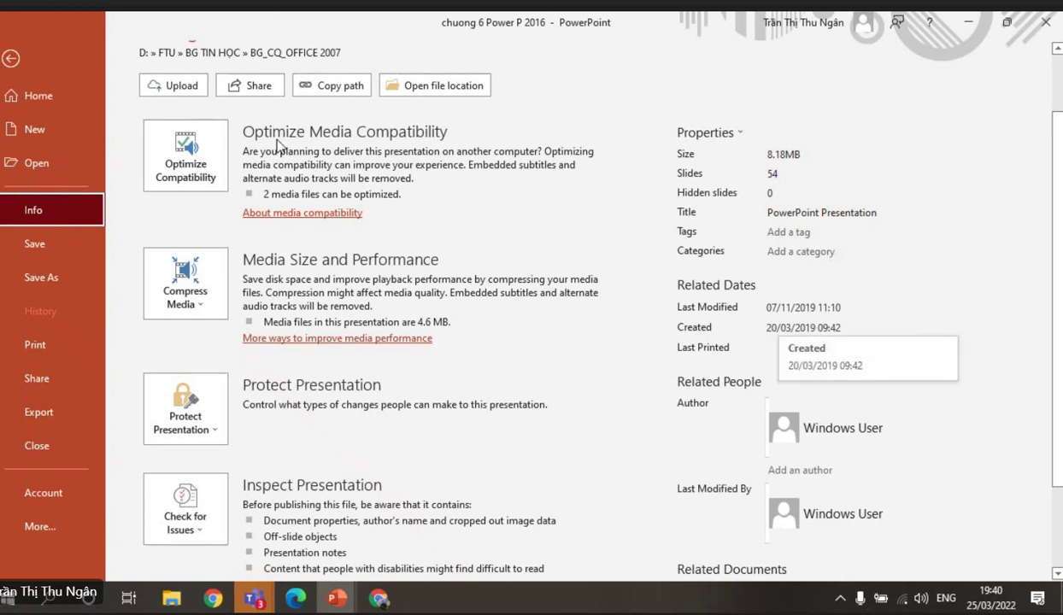
left_click(12, 59)
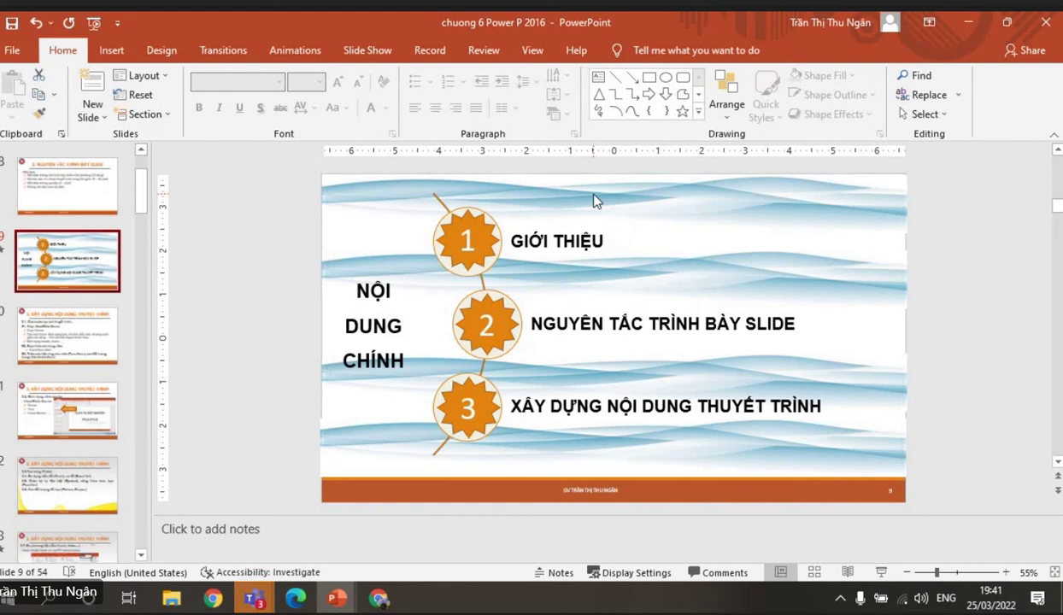
left_click(969, 21)
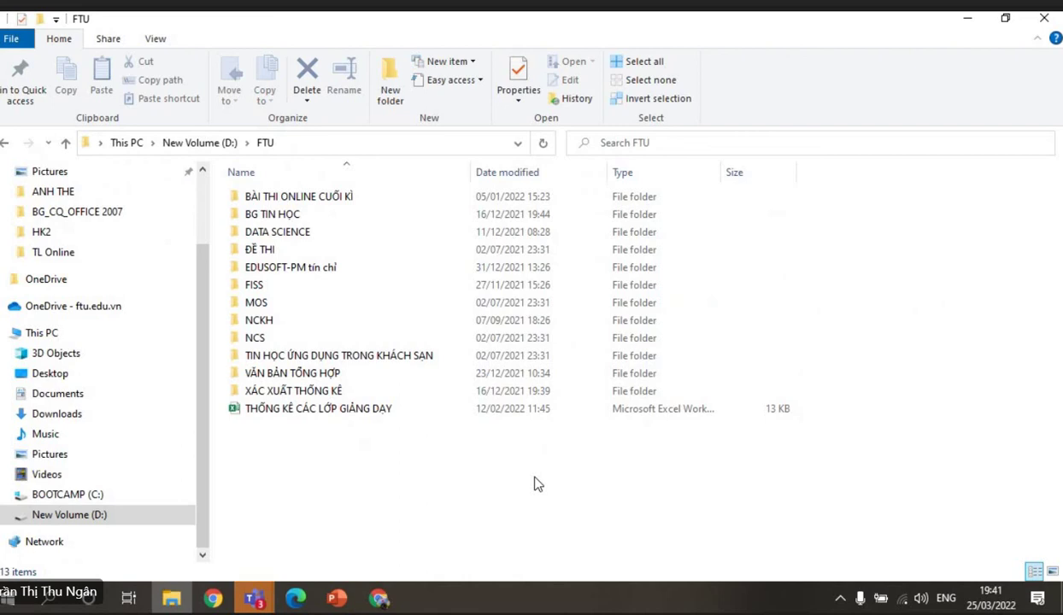
left_click(290, 217)
double_click(289, 217)
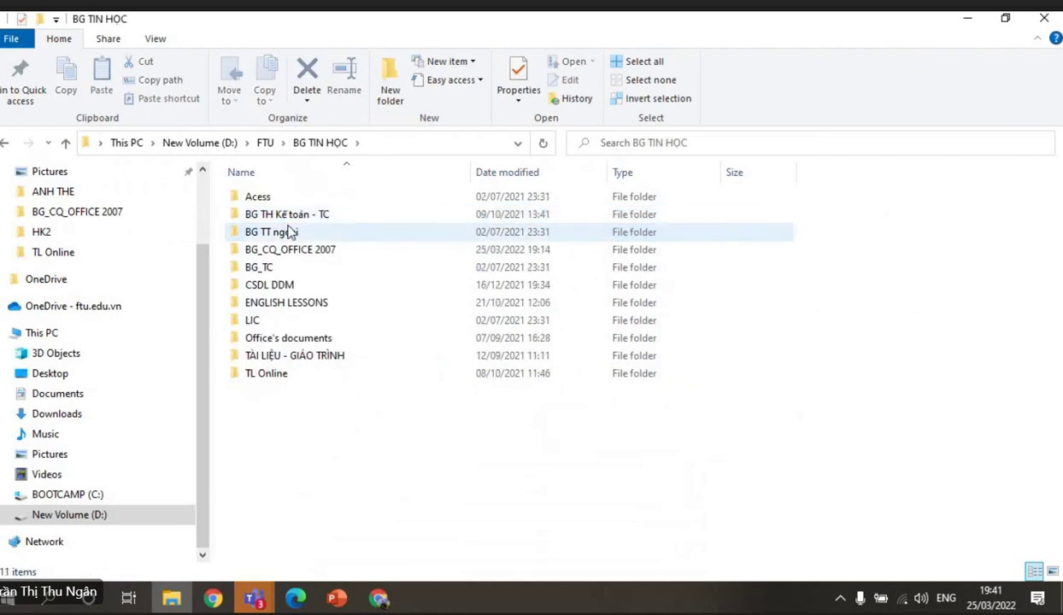
left_click(67, 142)
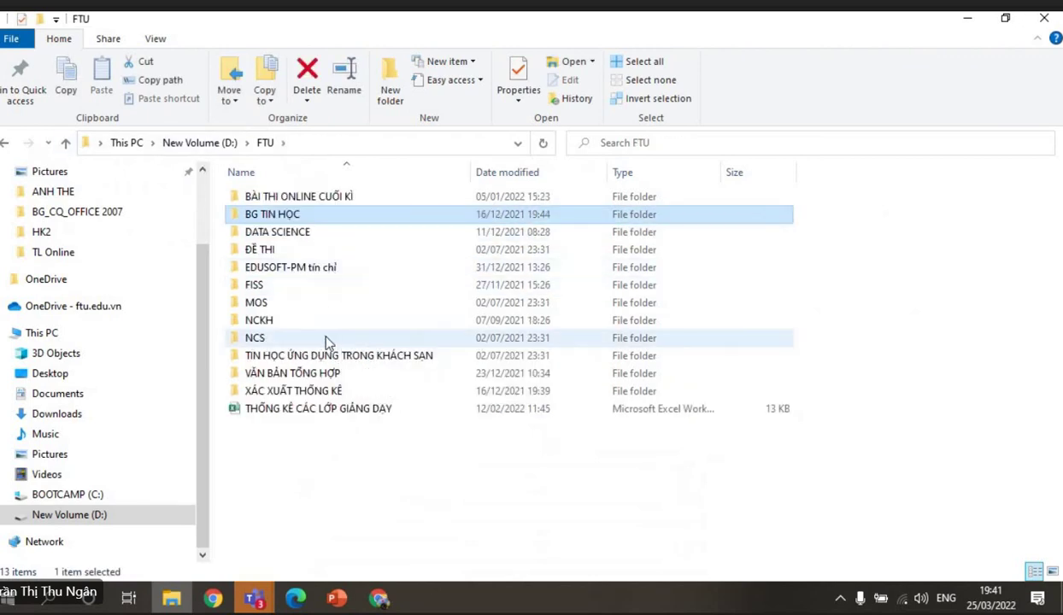
Open the folder Fert T3-2022 inside FTU, going through ĐỀ THI, DE THI and Fertco.
double_click(309, 250)
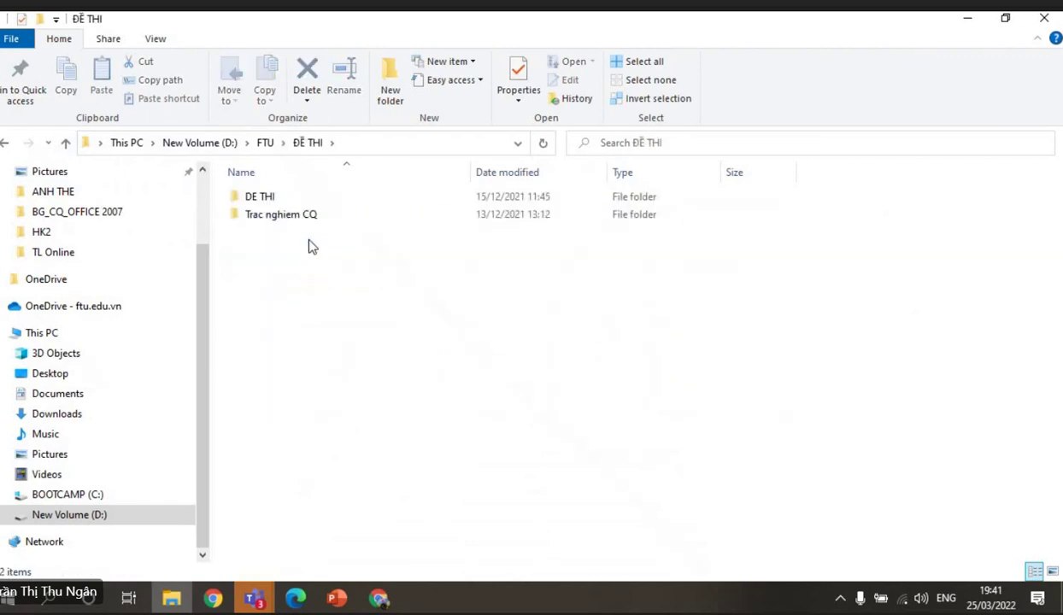
double_click(290, 199)
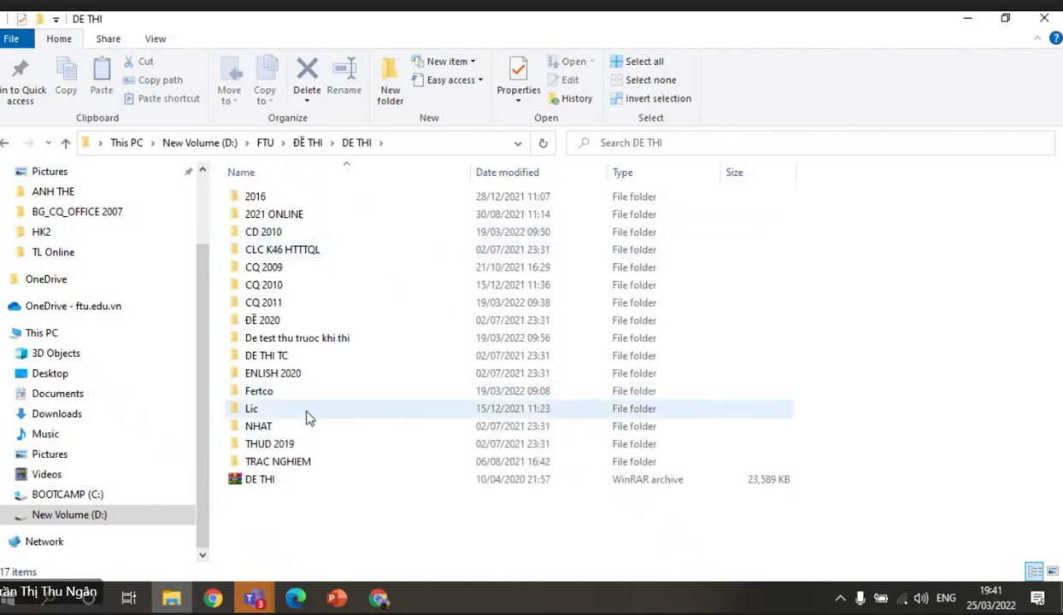
double_click(290, 391)
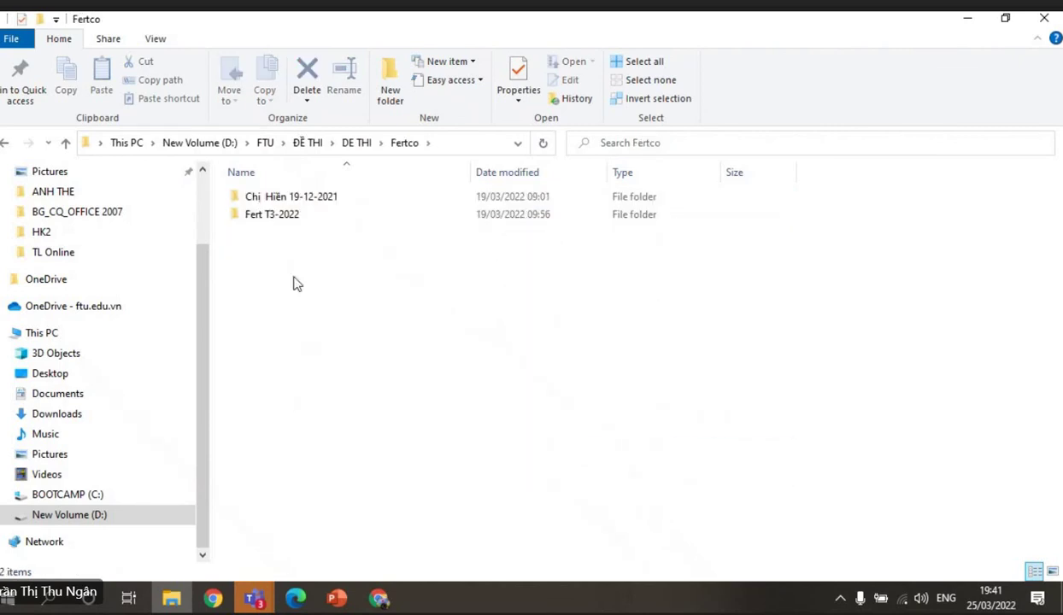
double_click(293, 215)
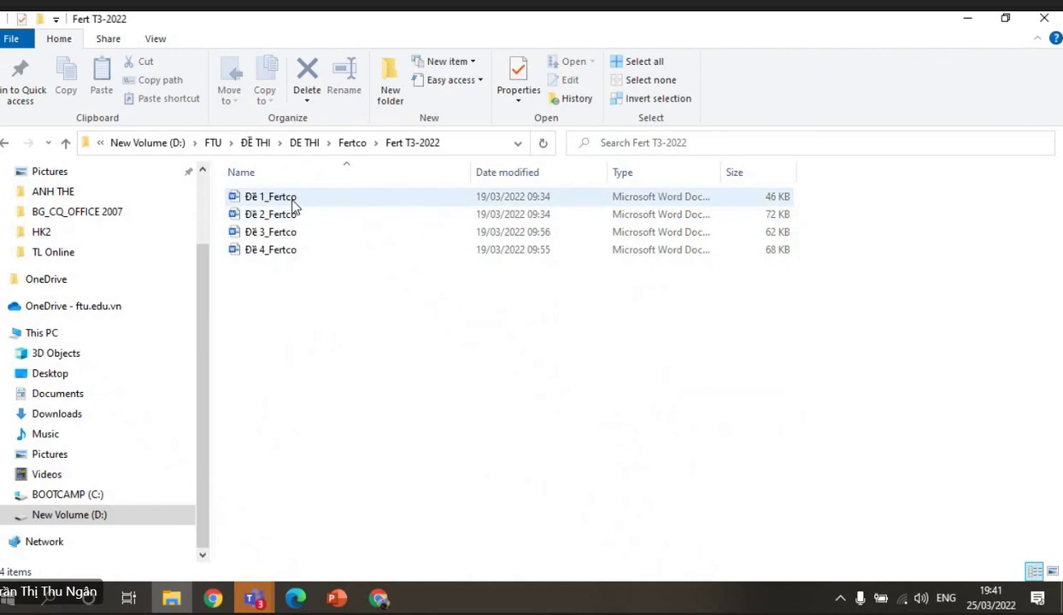
Open Đề 1_Fertco from the Fert T3-2022 folder and publish it as a PDF in Documents.
double_click(291, 197)
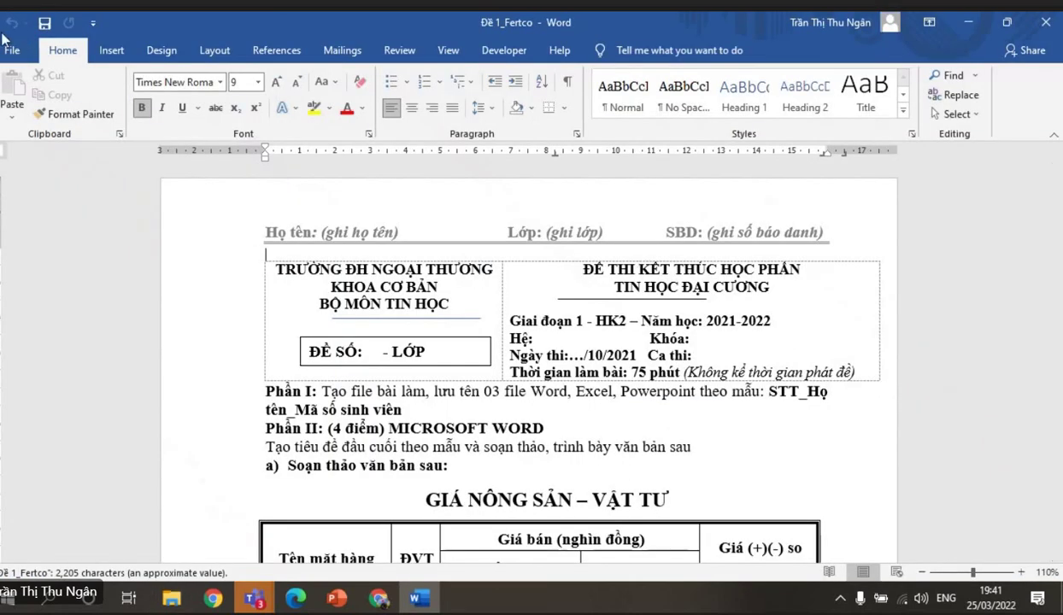
left_click(15, 49)
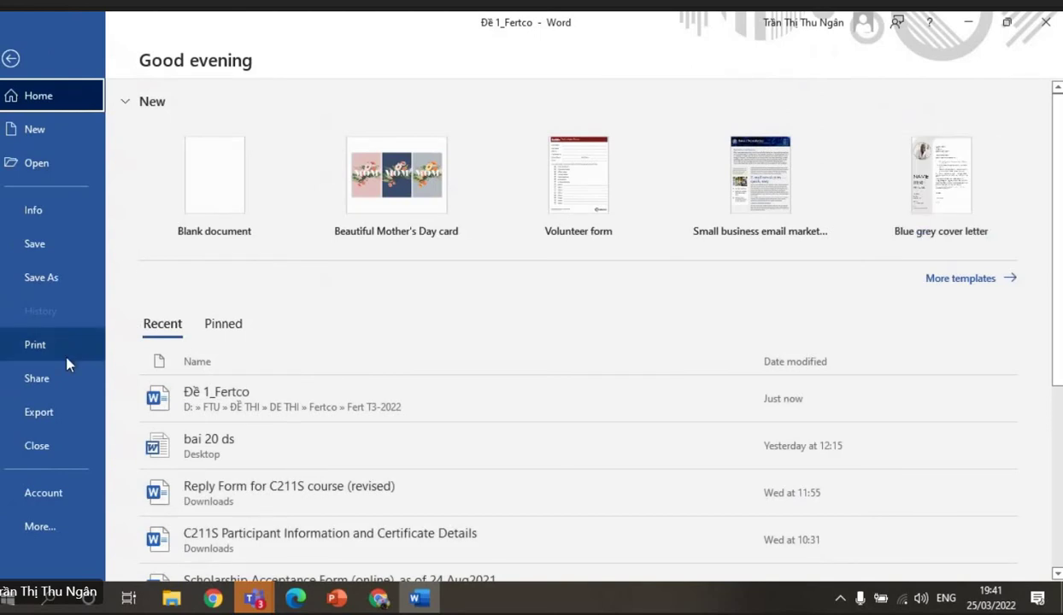
left_click(38, 412)
left_click(444, 429)
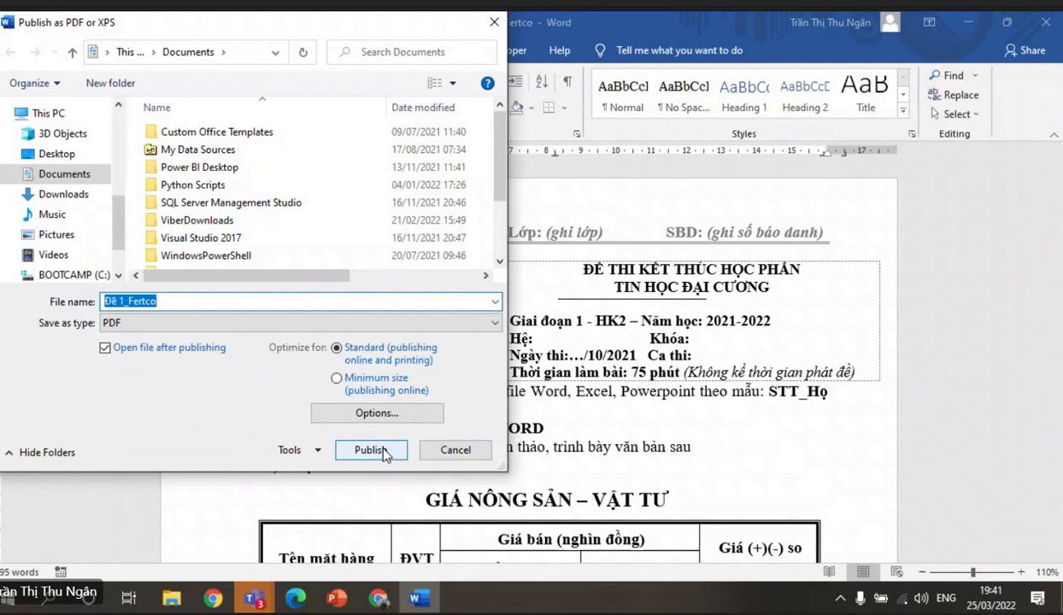
Switch to the Teams meeting, dismiss the recording notice and start attaching a file from the computer to the meeting chat.
key("alt+Tab")
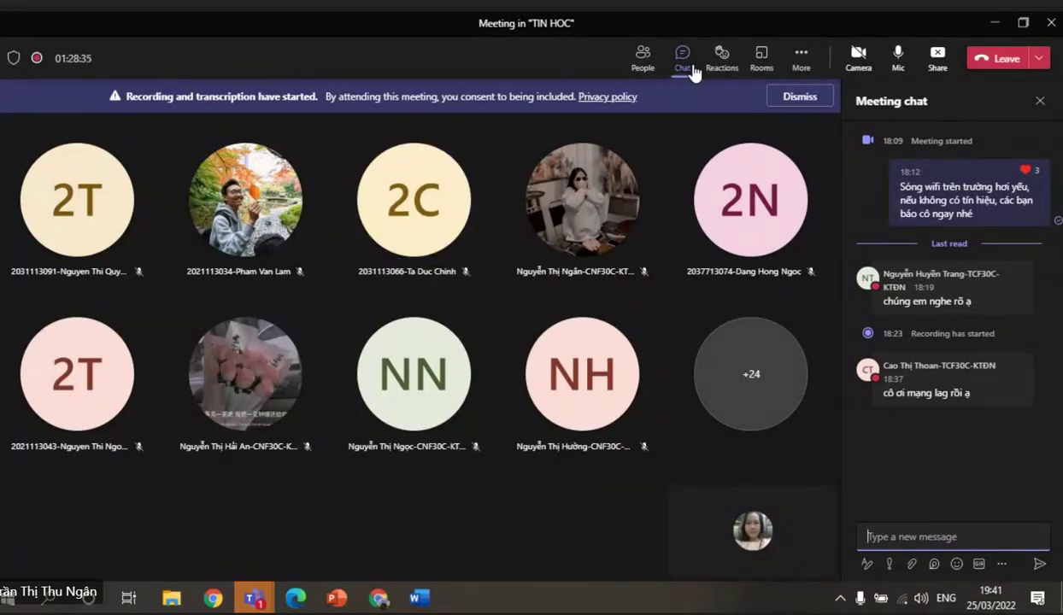
left_click(798, 95)
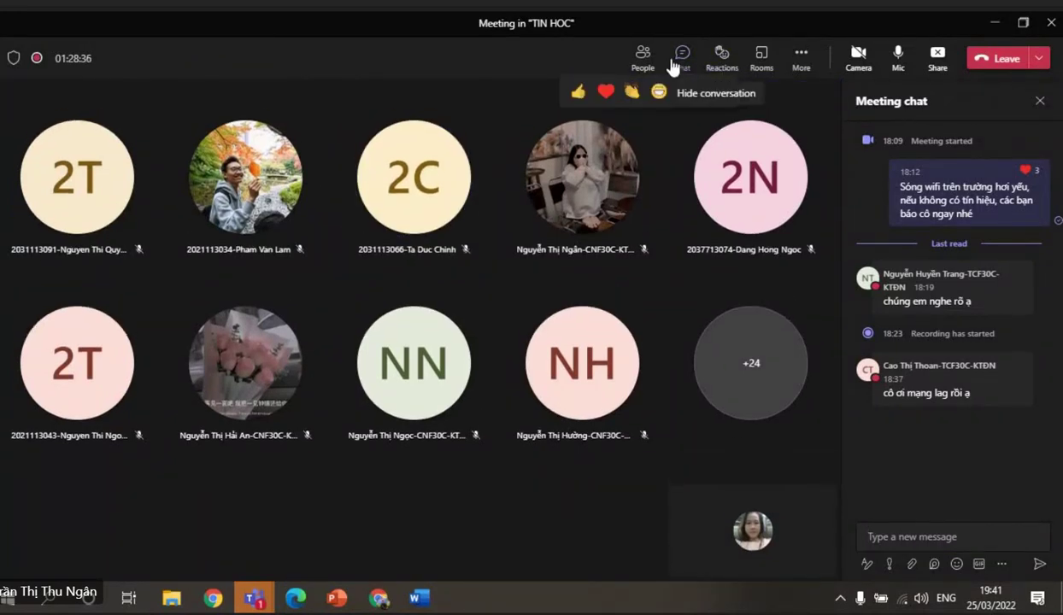
left_click(911, 564)
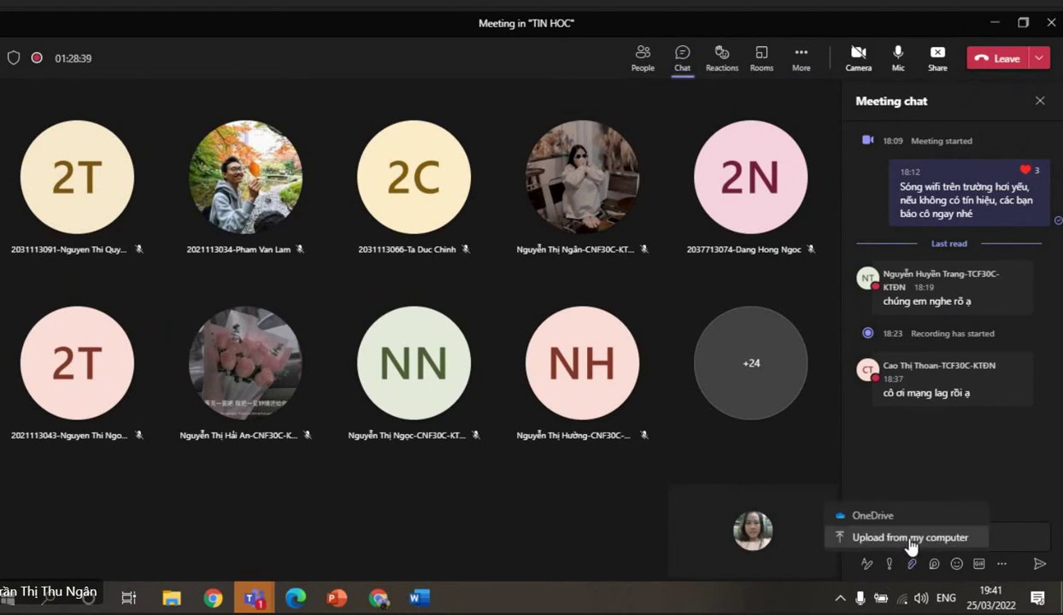
left_click(910, 538)
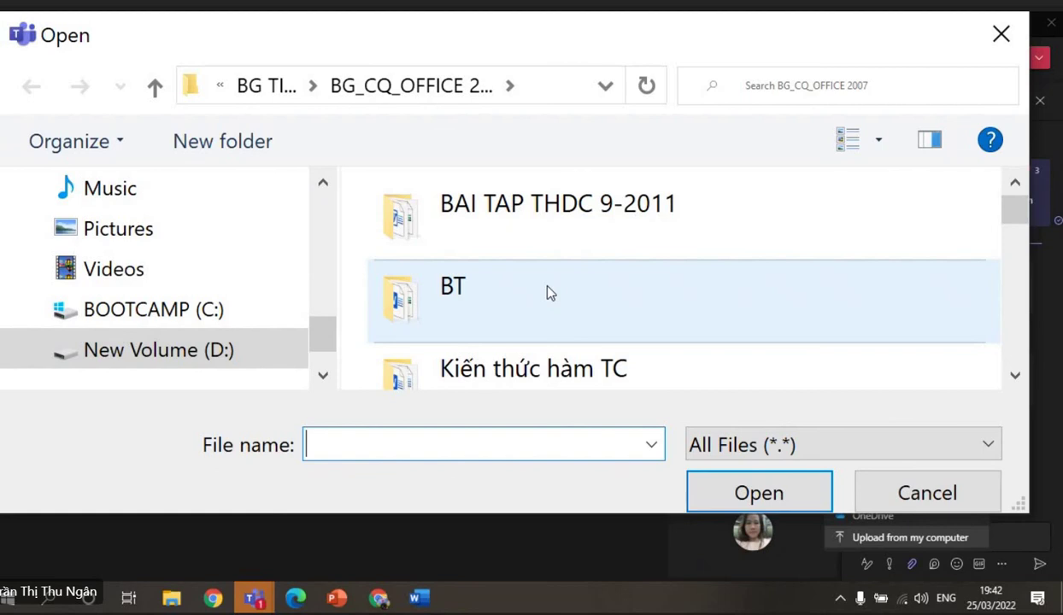
Browse for the chat attachment in the FTU folder on New Volume (D:).
scroll(550, 293, "down", 2)
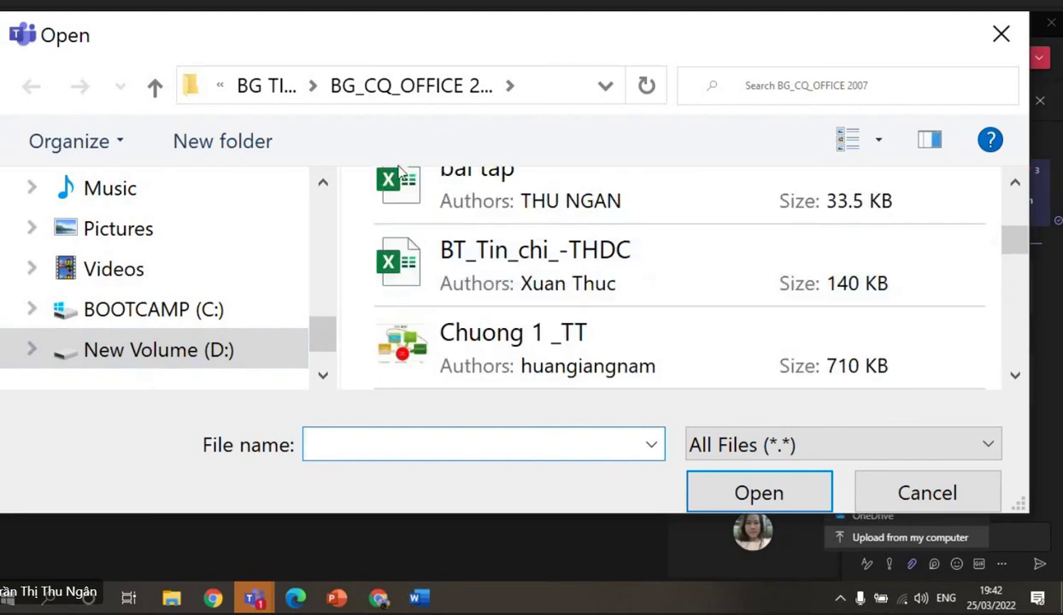
left_click(219, 86)
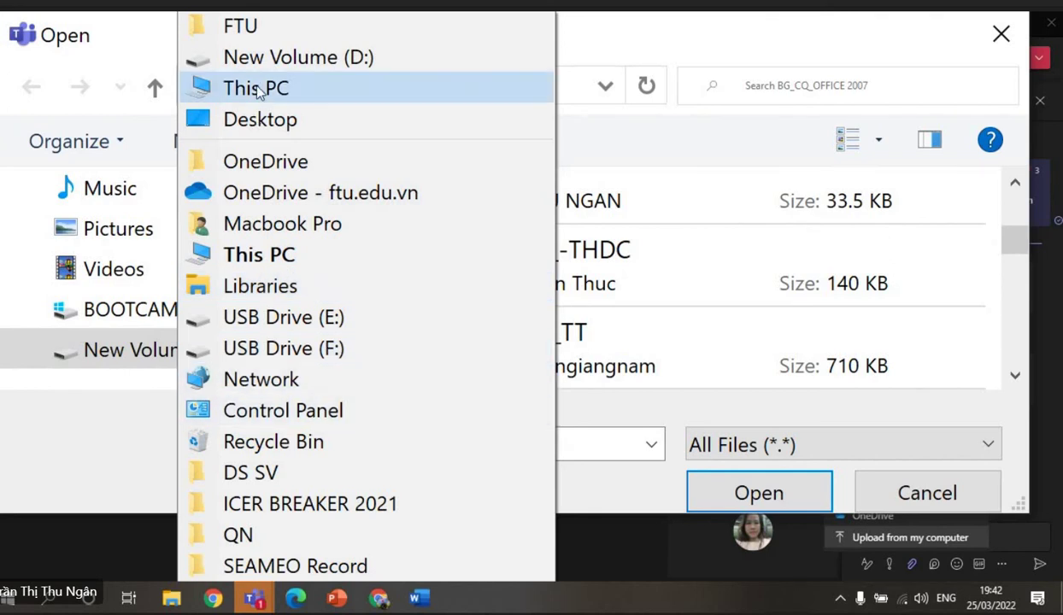
left_click(273, 59)
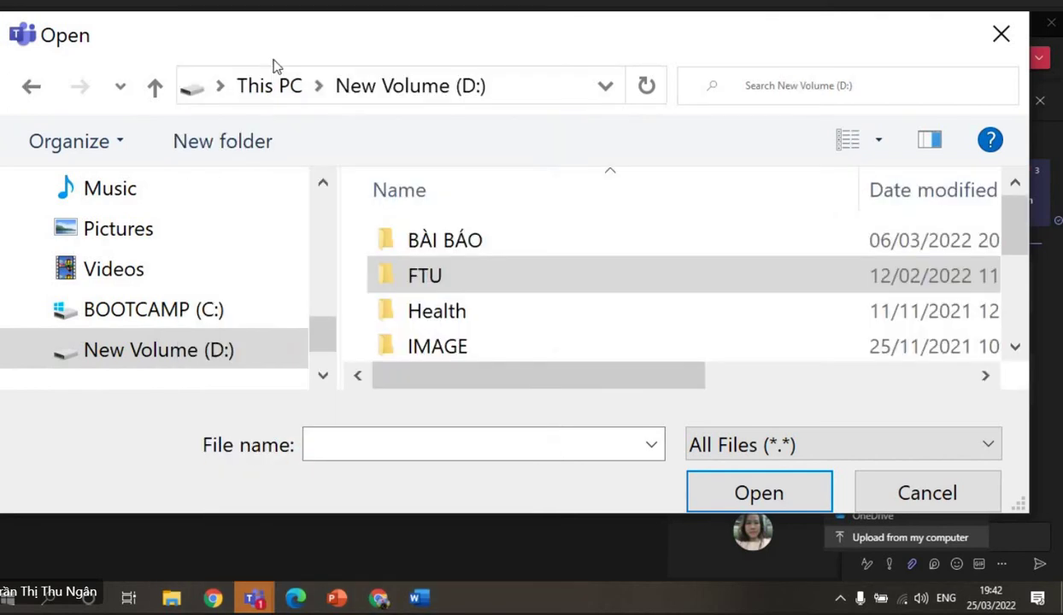
double_click(596, 287)
double_click(477, 285)
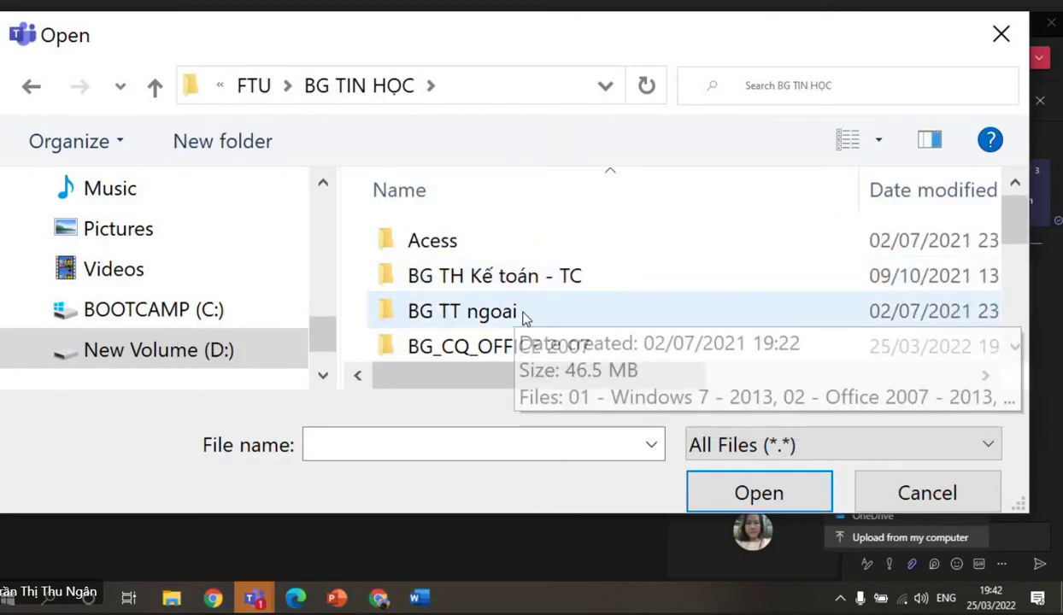
scroll(483, 283, "down", 3)
scroll(493, 303, "up", 3)
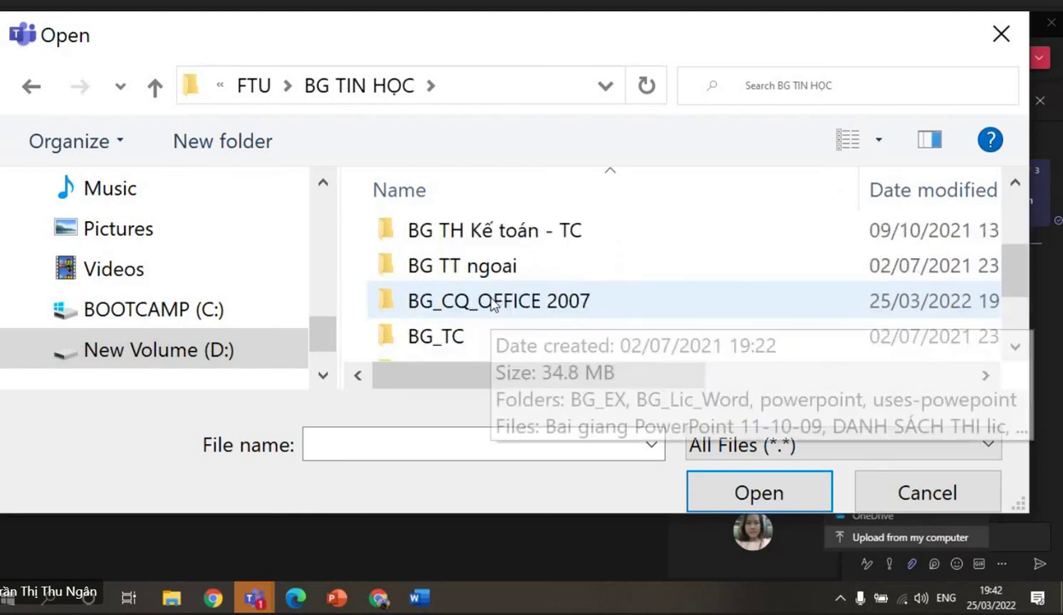
scroll(525, 311, "down", 1)
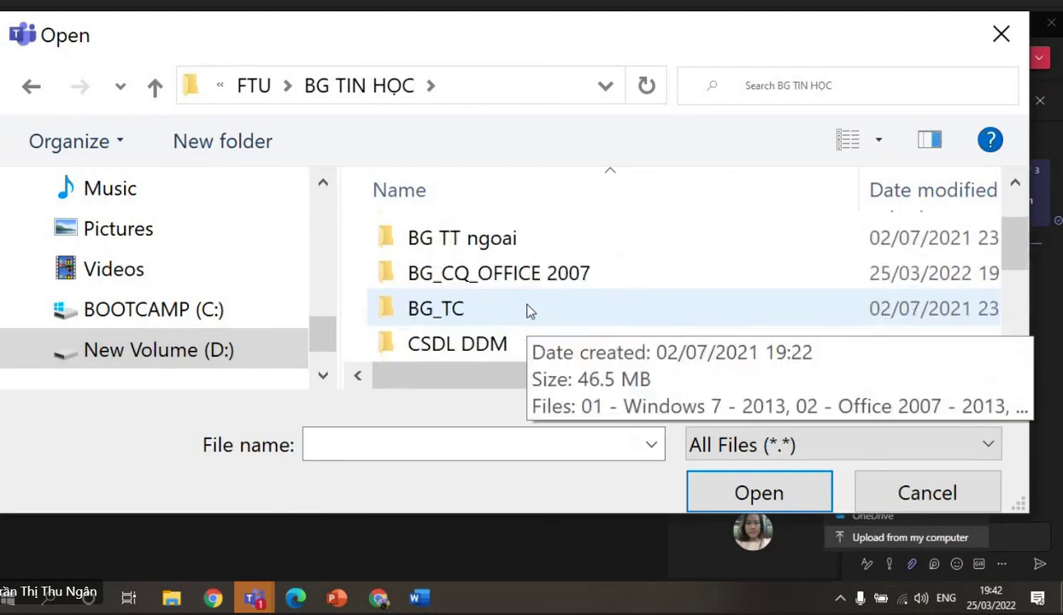
left_click(214, 91)
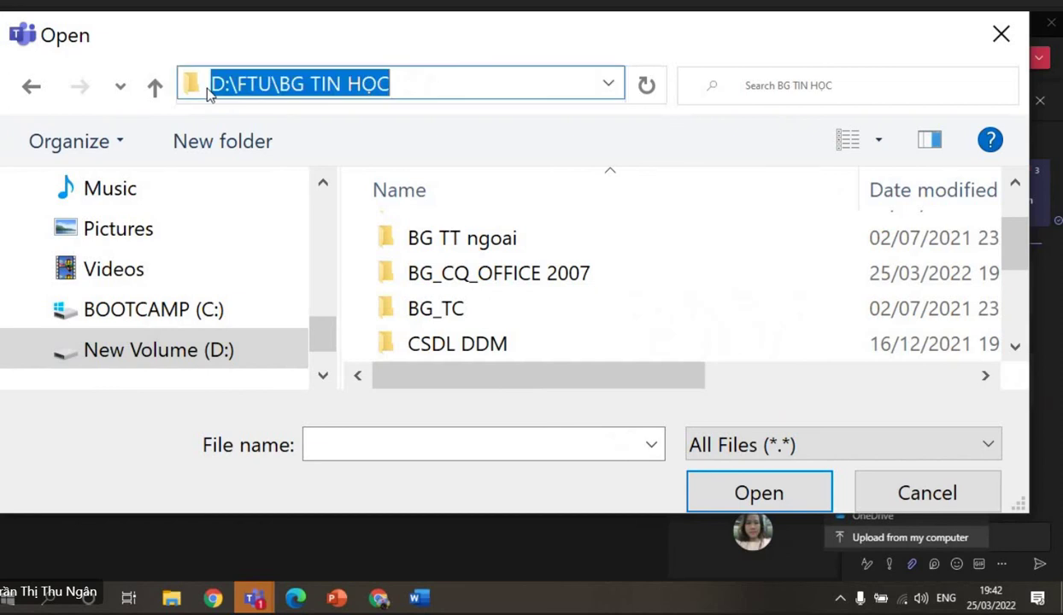
left_click(155, 86)
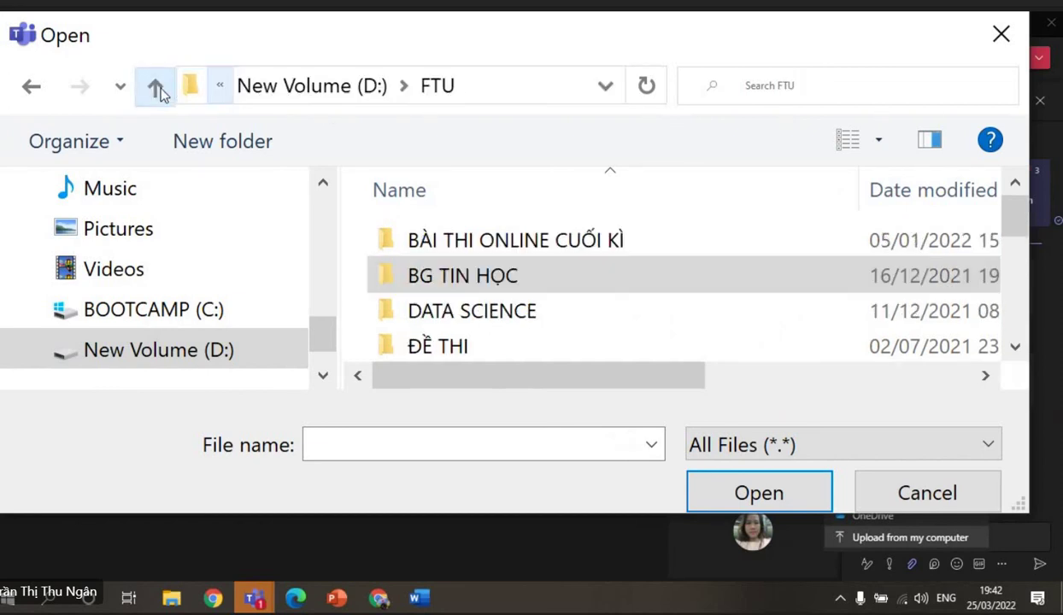
Browse the attachment dialog to the Fert T3-2022 folder, going through ĐỀ THI, DE THI and Fertco.
double_click(500, 346)
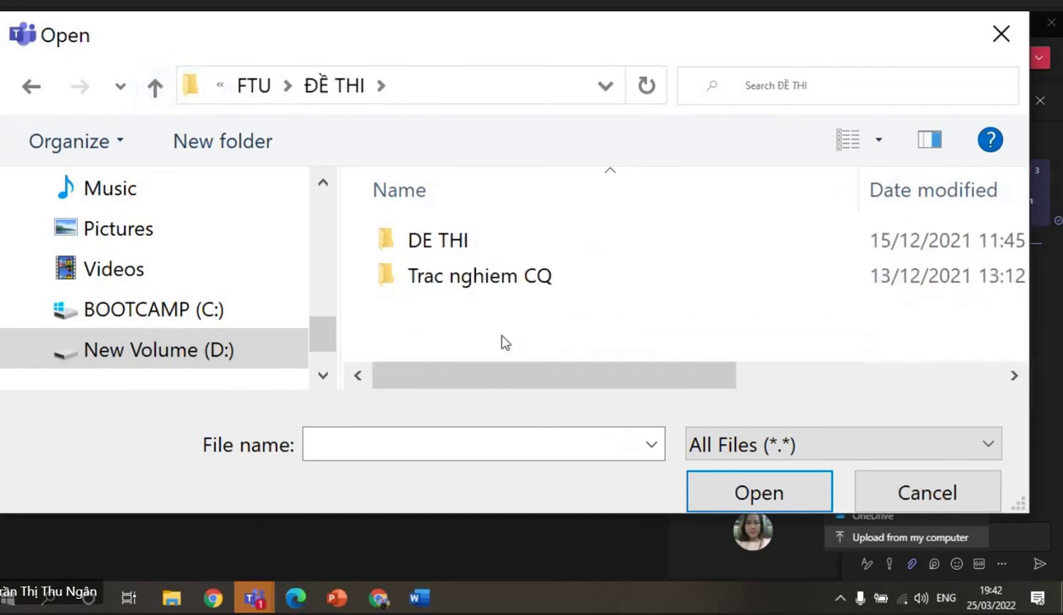
double_click(474, 243)
scroll(507, 299, "down", 3)
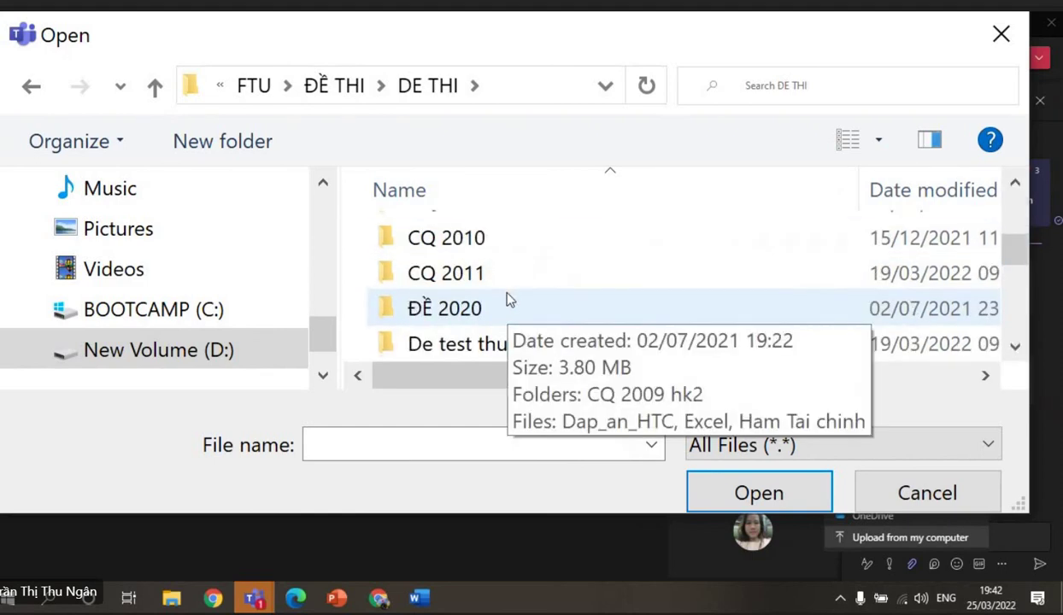
double_click(477, 345)
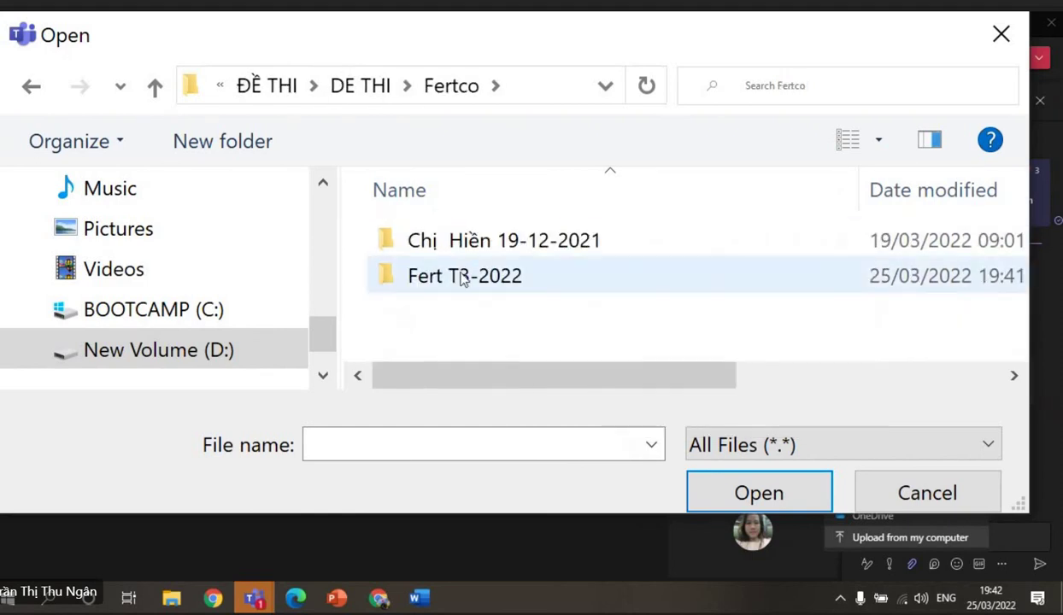
double_click(458, 275)
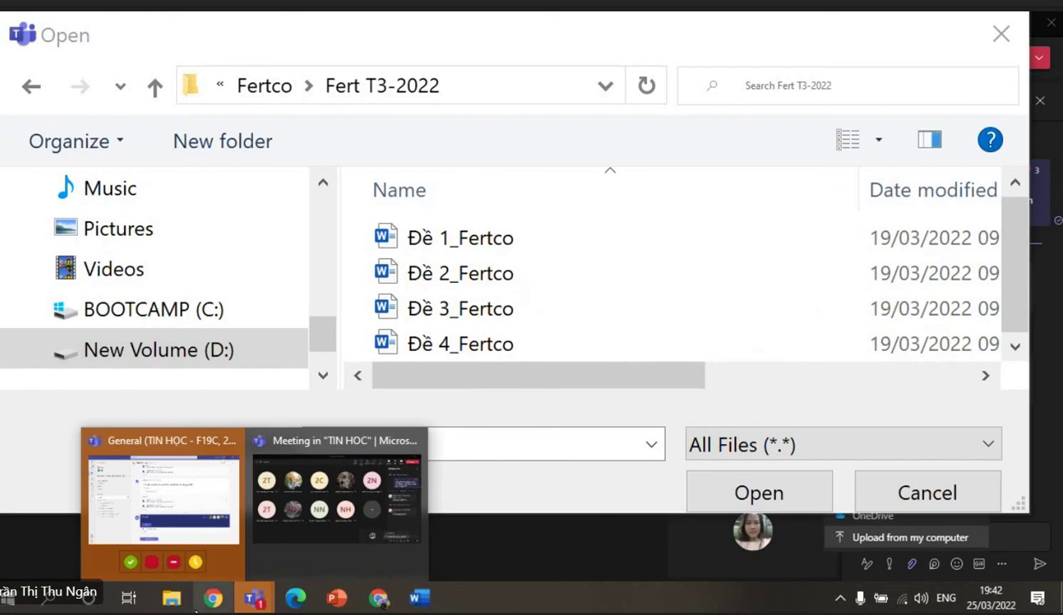
Switch to File Explorer and reopen Đề 1_Fertco in Word from the Fert T3-2022 folder.
left_click(171, 600)
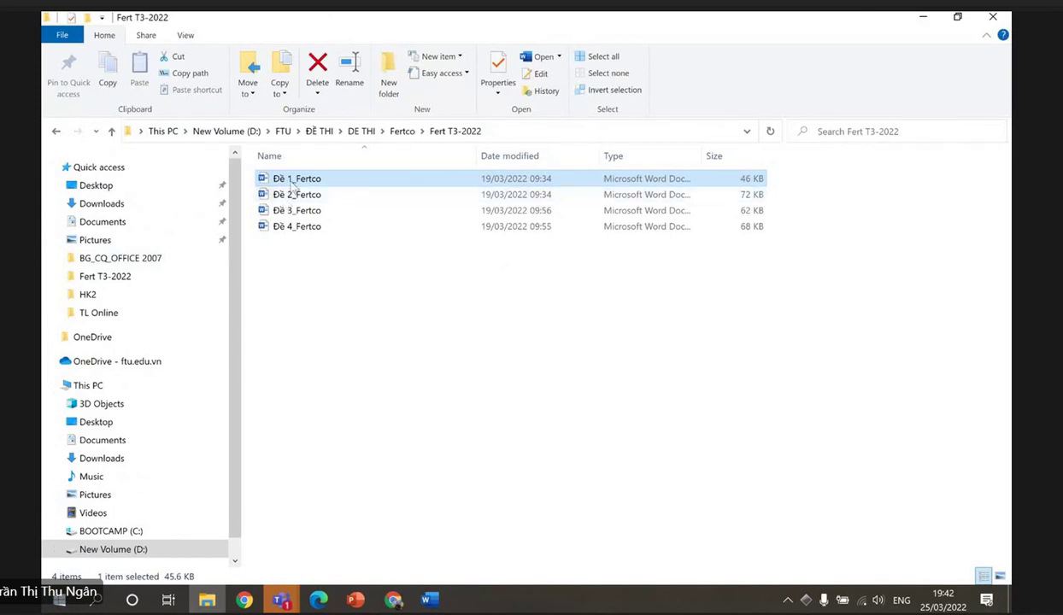
right_click(290, 181)
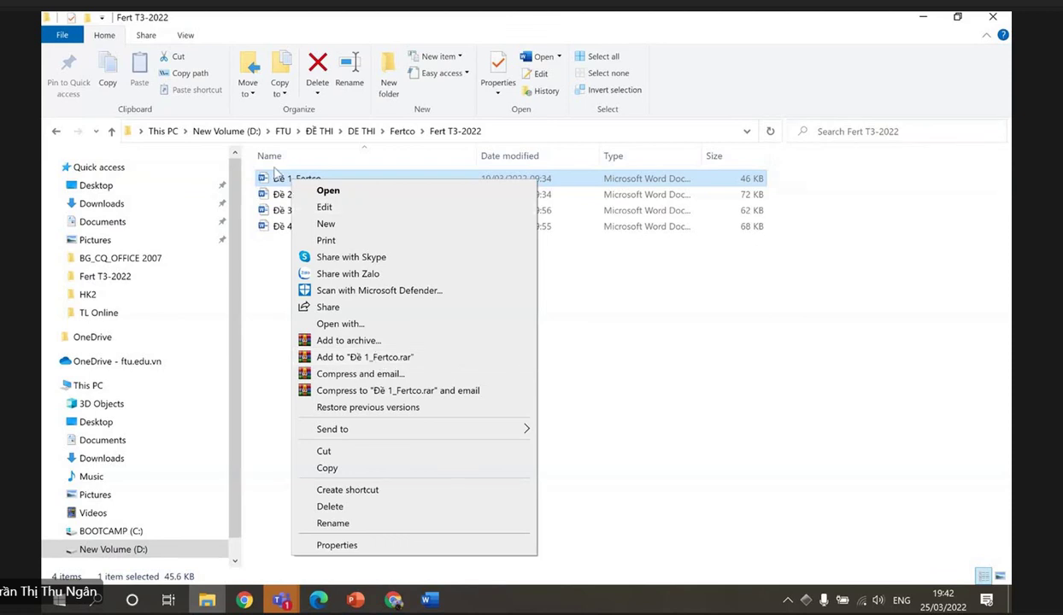
left_click(284, 178)
double_click(285, 179)
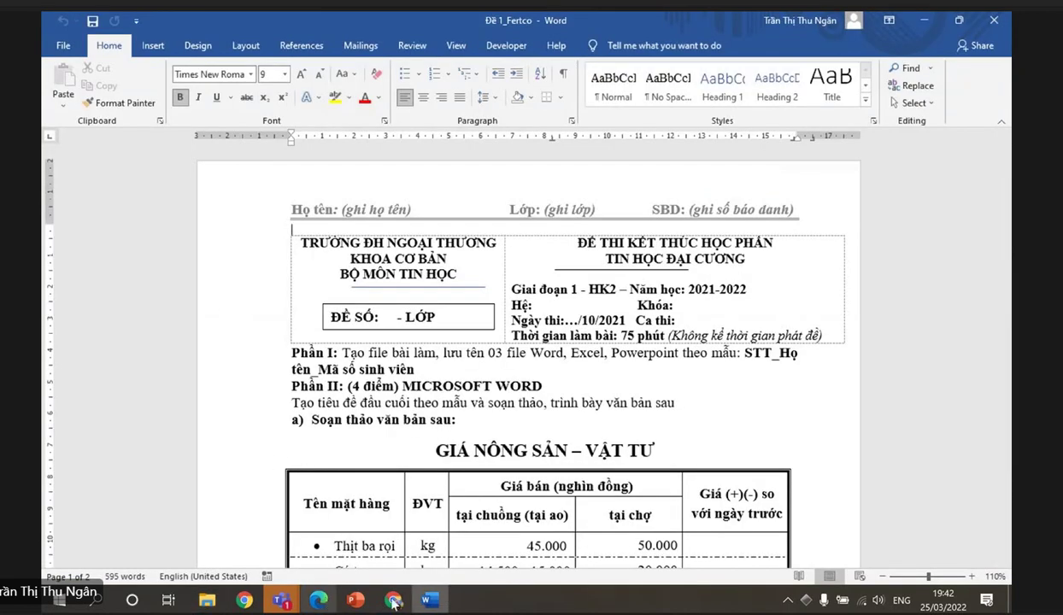
Publish Đề 1_Fertco as a PDF in the Fert T3-2022 folder, close the PDF viewer and return to File Explorer.
left_click(44, 43)
left_click(109, 370)
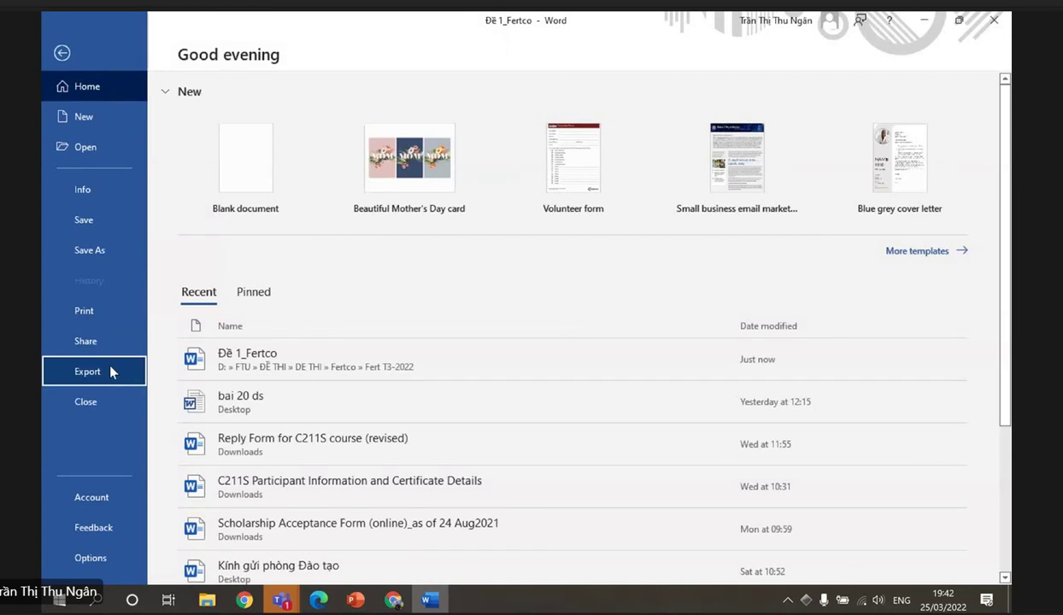
left_click(488, 227)
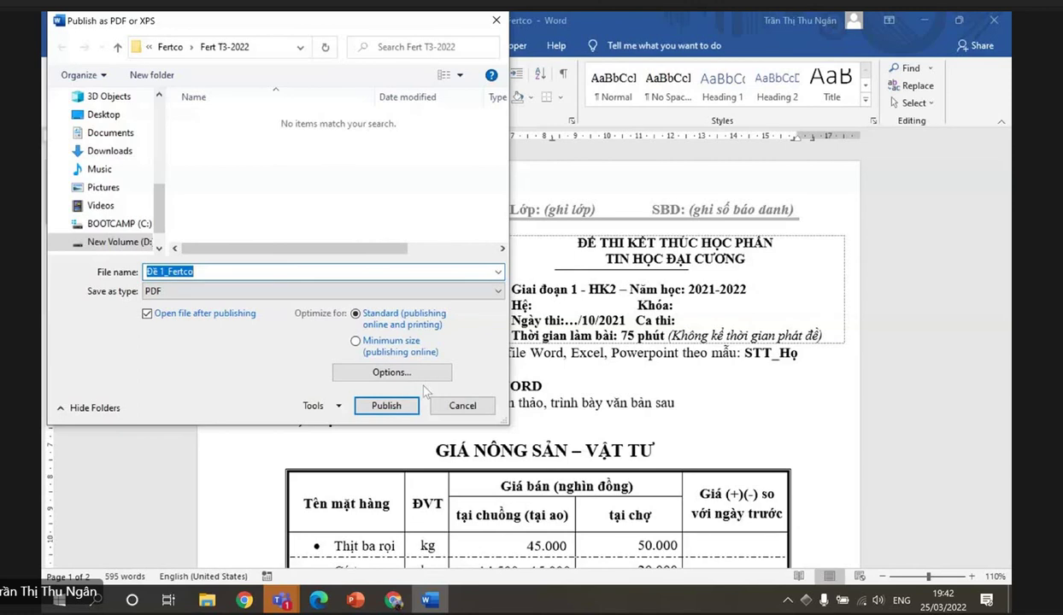
left_click(398, 403)
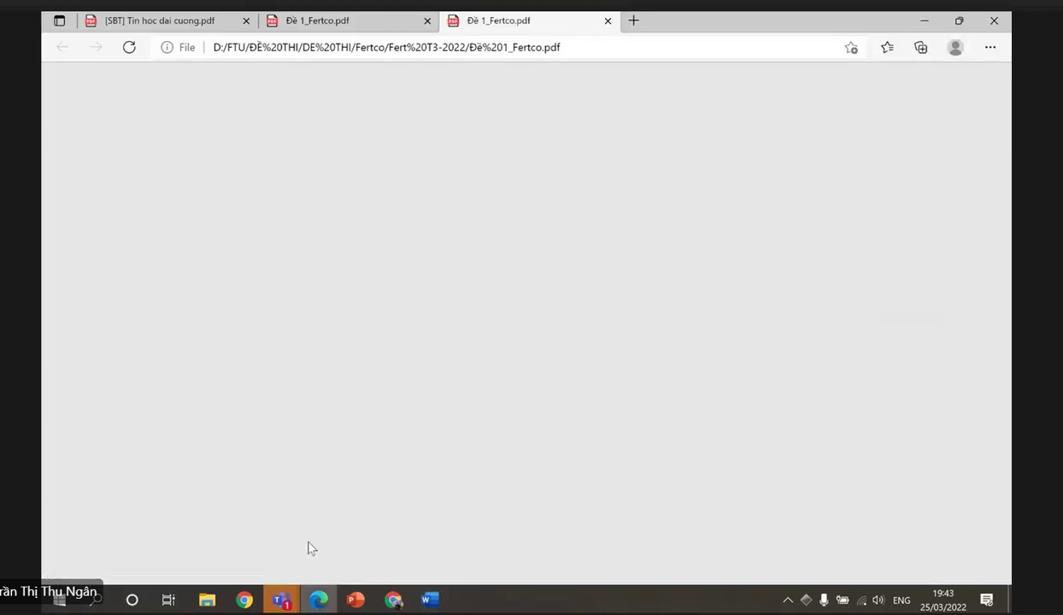
key("alt+F4")
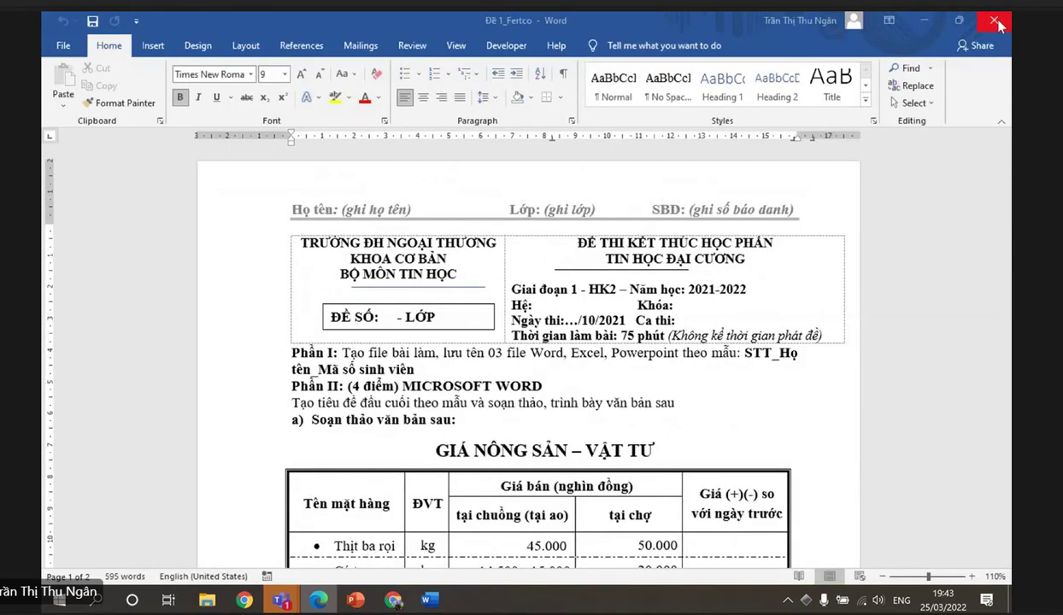
left_click(207, 599)
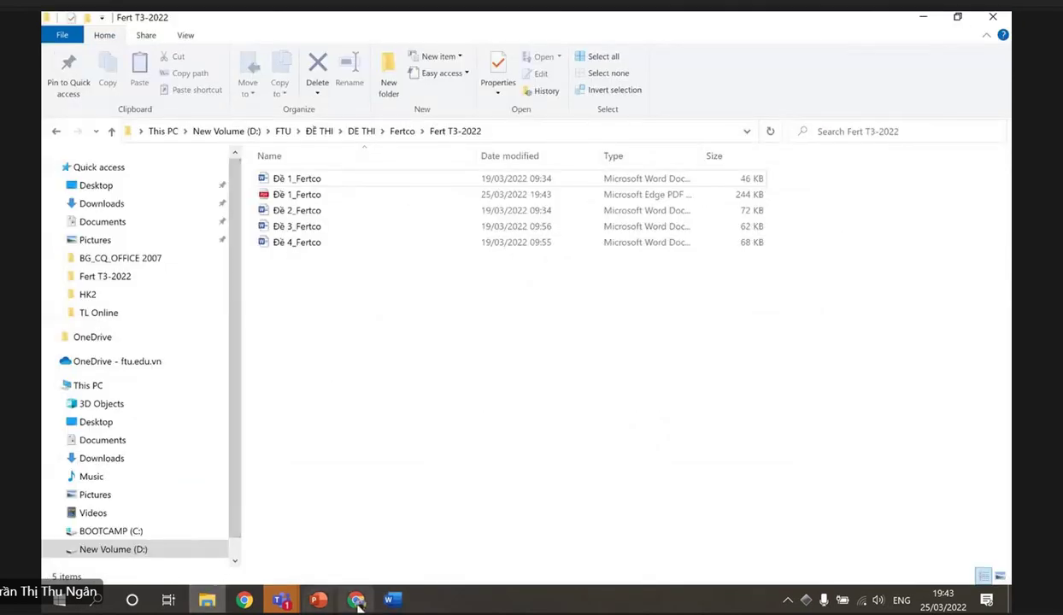
Return to the Teams meeting, attach the PDF version of Đề 1_Fertco to the meeting chat and send it.
mouse_move(281, 600)
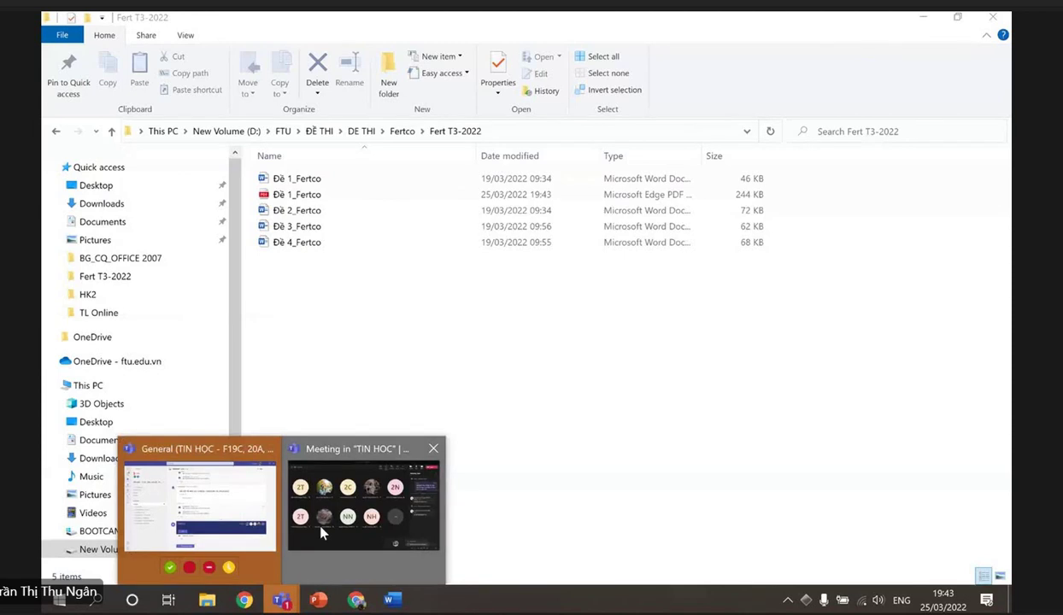
left_click(323, 531)
left_click(171, 90)
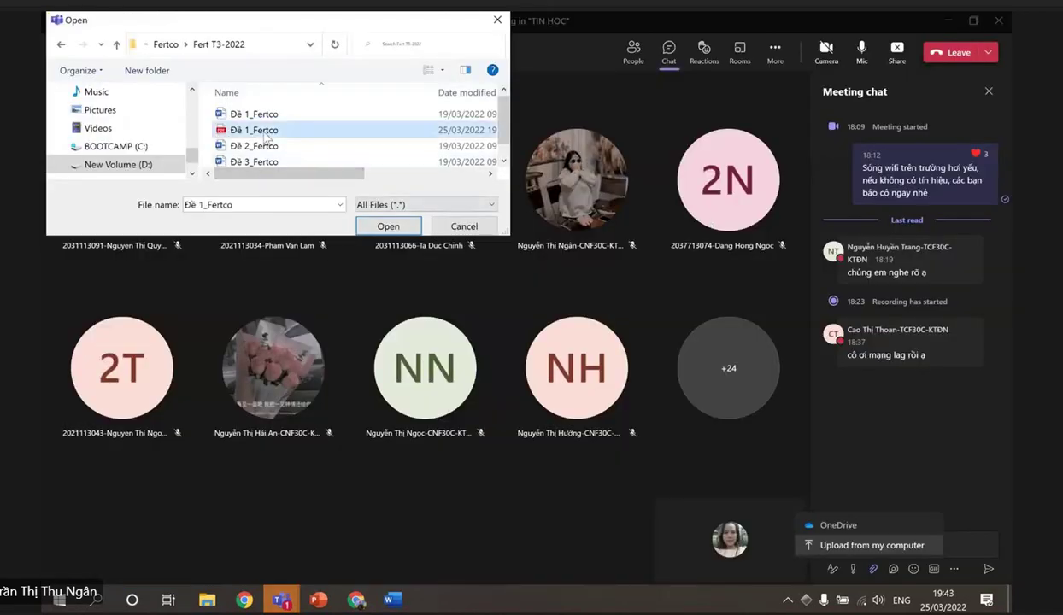
left_click(387, 227)
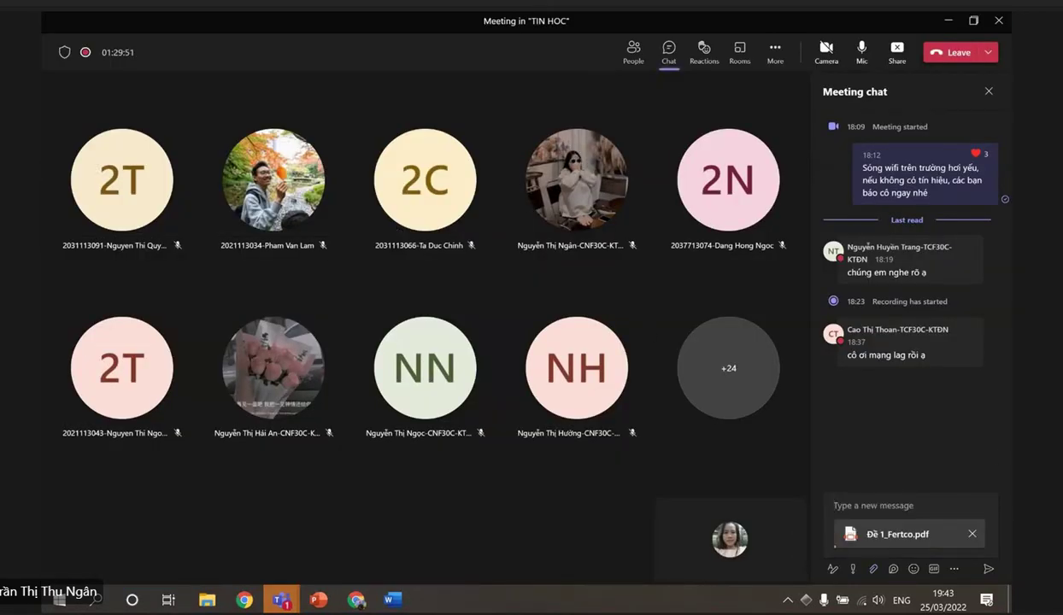
left_click(988, 570)
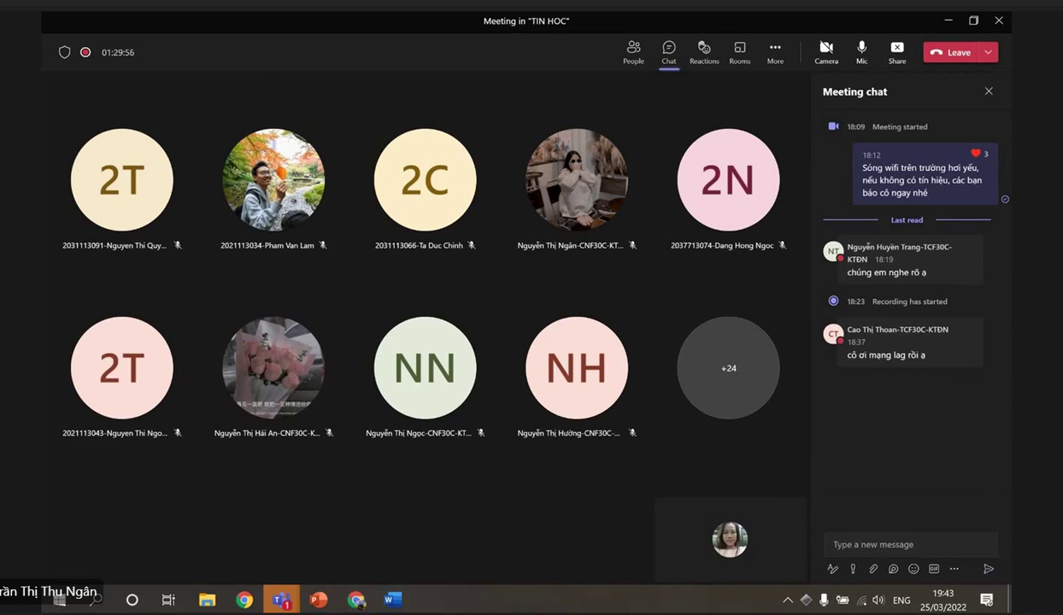
Minimize the meeting, open Đề 1_Fertco in Word and look through its Word and Excel exam sections.
left_click(946, 26)
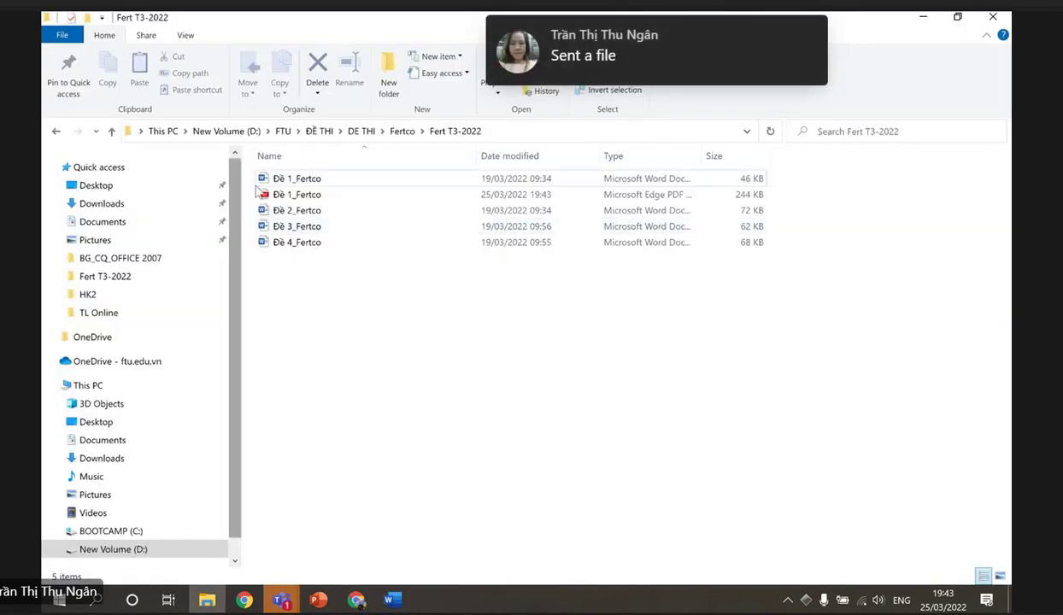
double_click(308, 179)
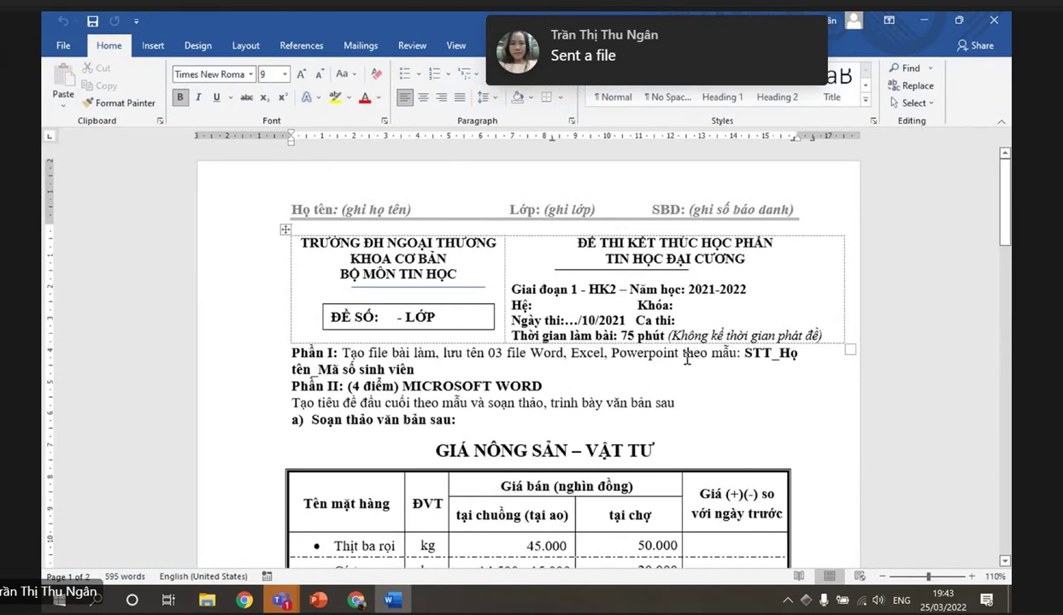
scroll(685, 363, "down", 8)
scroll(684, 363, "down", 10)
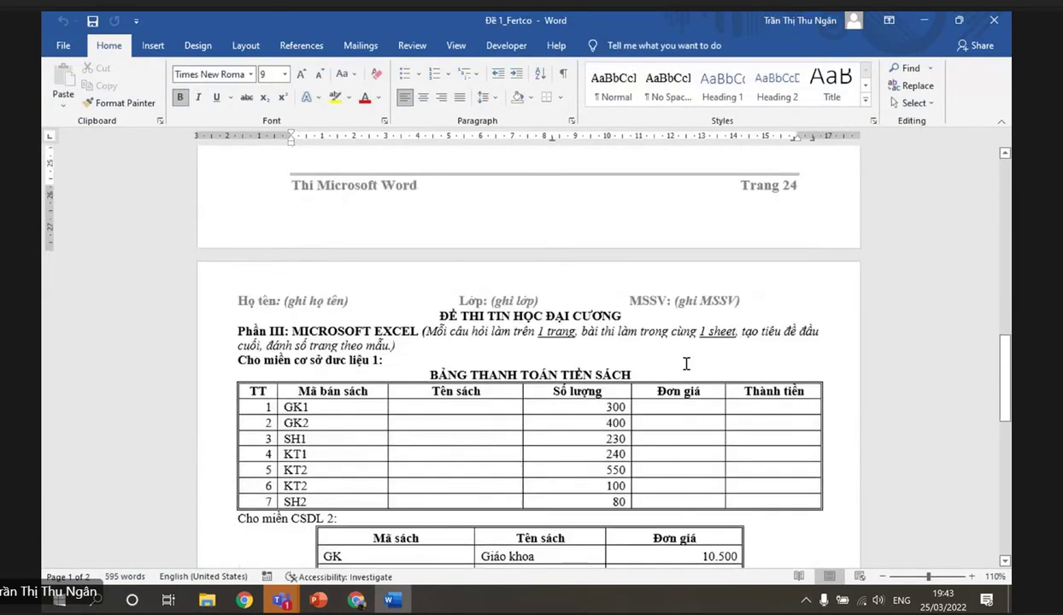
scroll(311, 240, "up", 6)
scroll(299, 390, "down", 2)
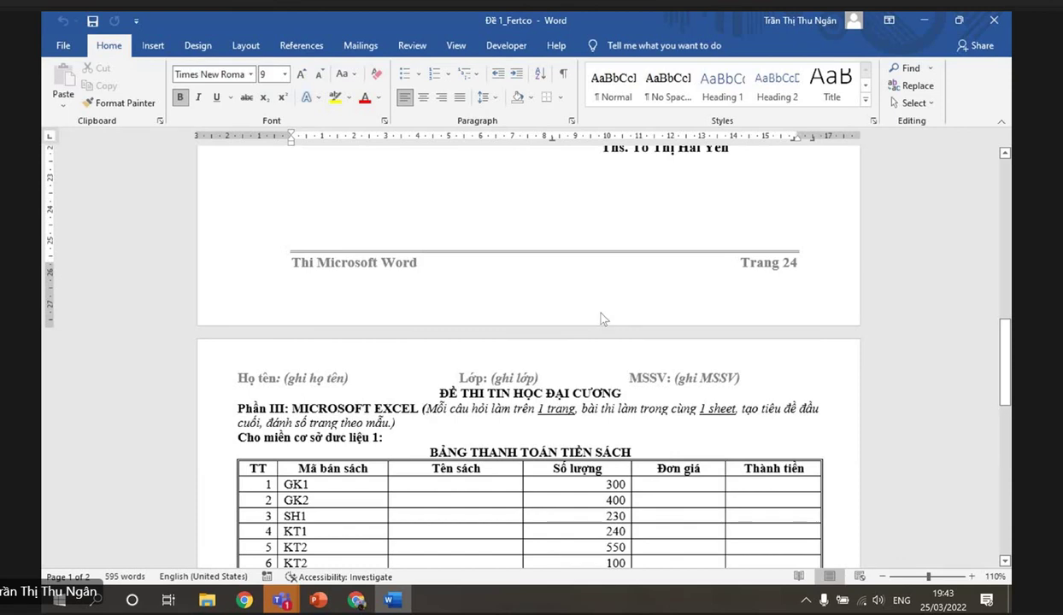
Go back to the exam's first page, open its header to show the student information line, and close the header.
scroll(602, 312, "up", 5)
scroll(601, 312, "up", 3)
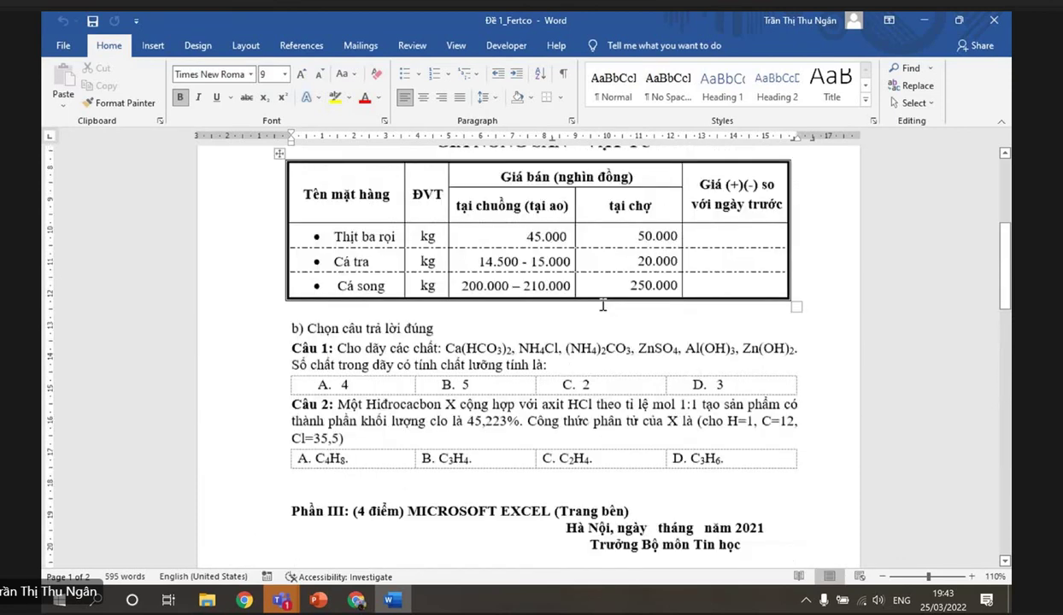
scroll(602, 305, "down", 3)
scroll(513, 256, "up", 5)
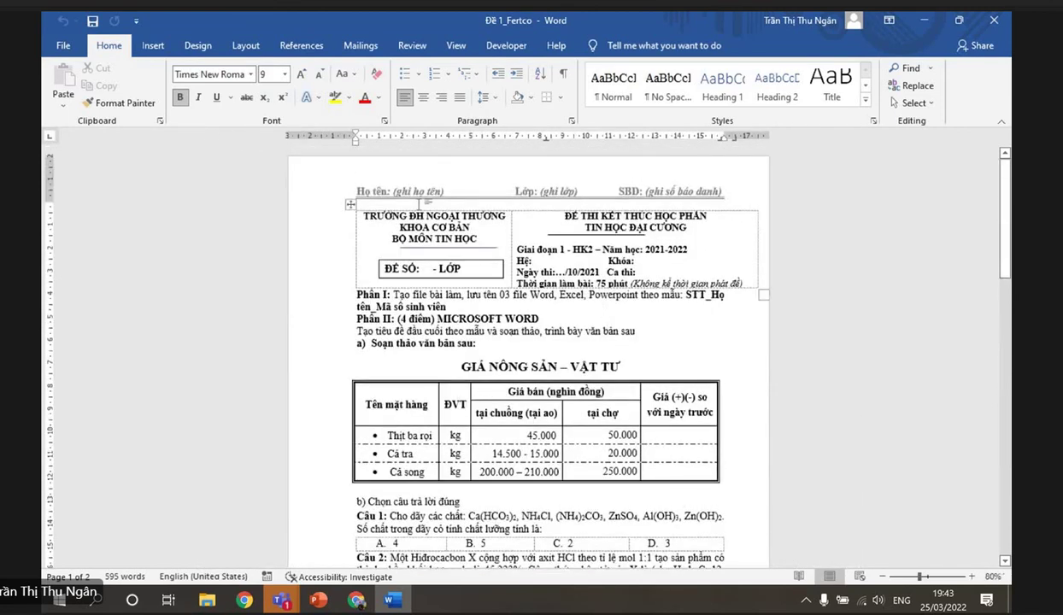
double_click(612, 187)
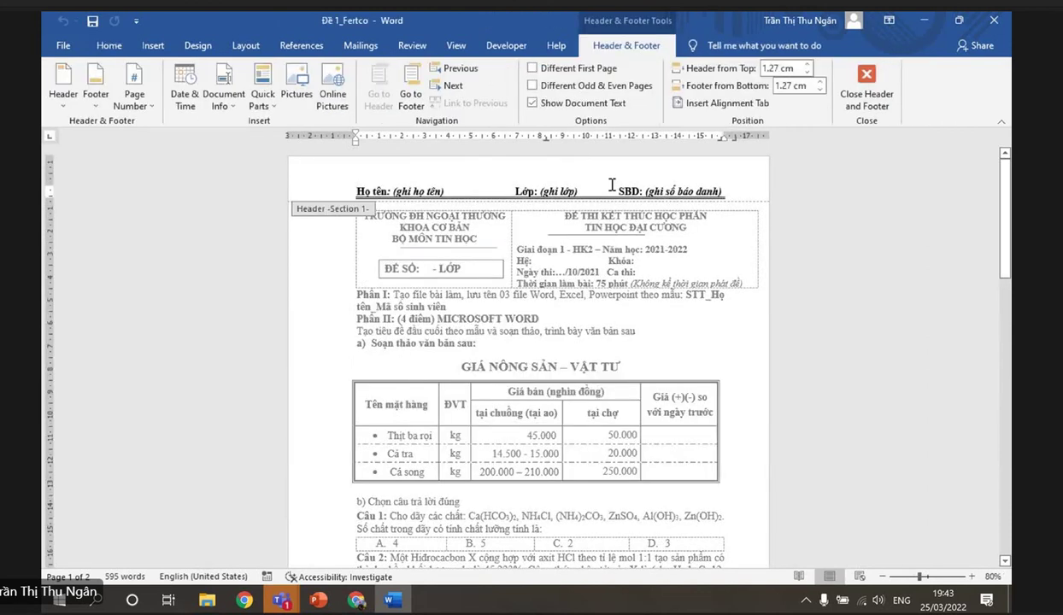
left_click(871, 79)
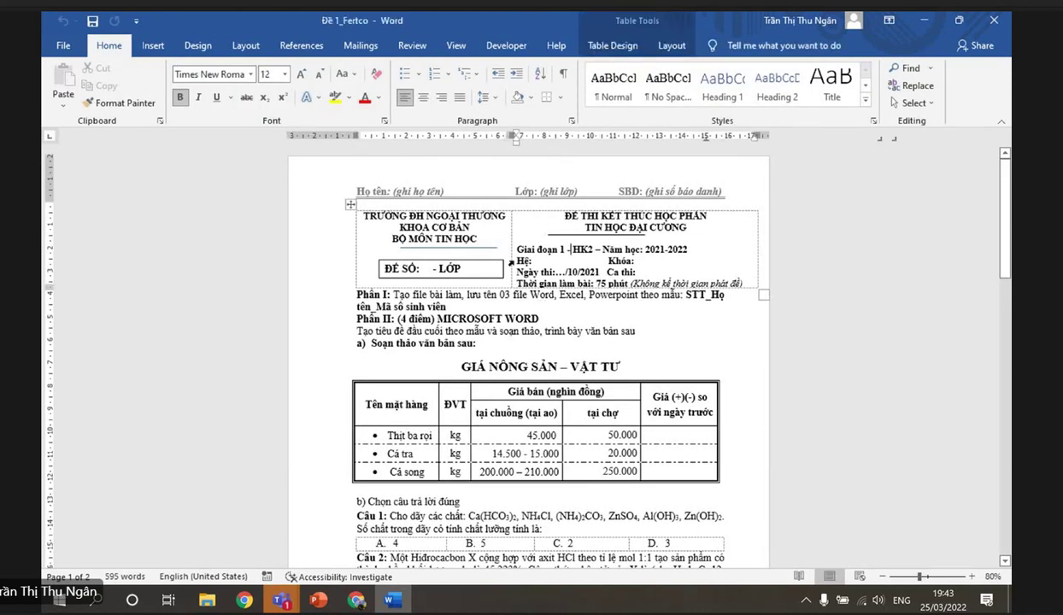
Open the first page's footer to show the "Thi Microsoft Word" text and page number field, and return to the document body.
left_click(475, 253)
scroll(521, 442, "down", 1)
scroll(523, 439, "down", 8)
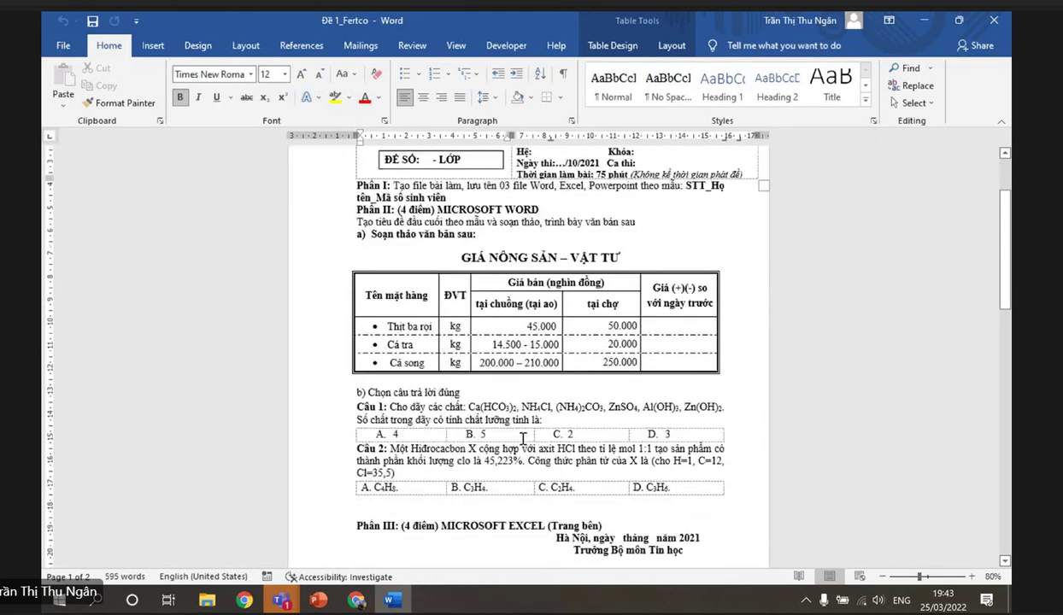
scroll(696, 509, "down", 1)
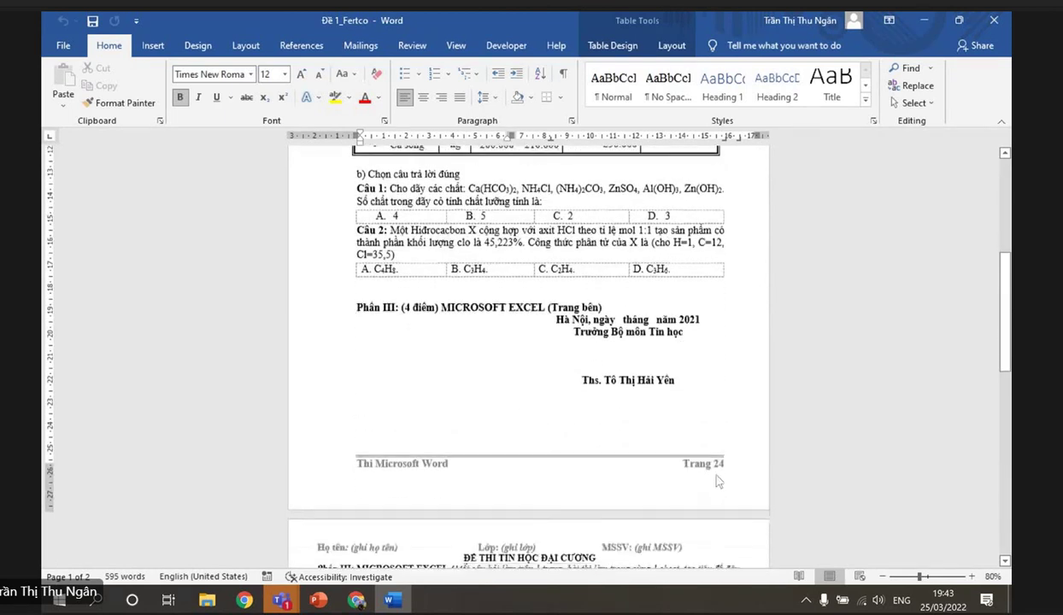
double_click(696, 461)
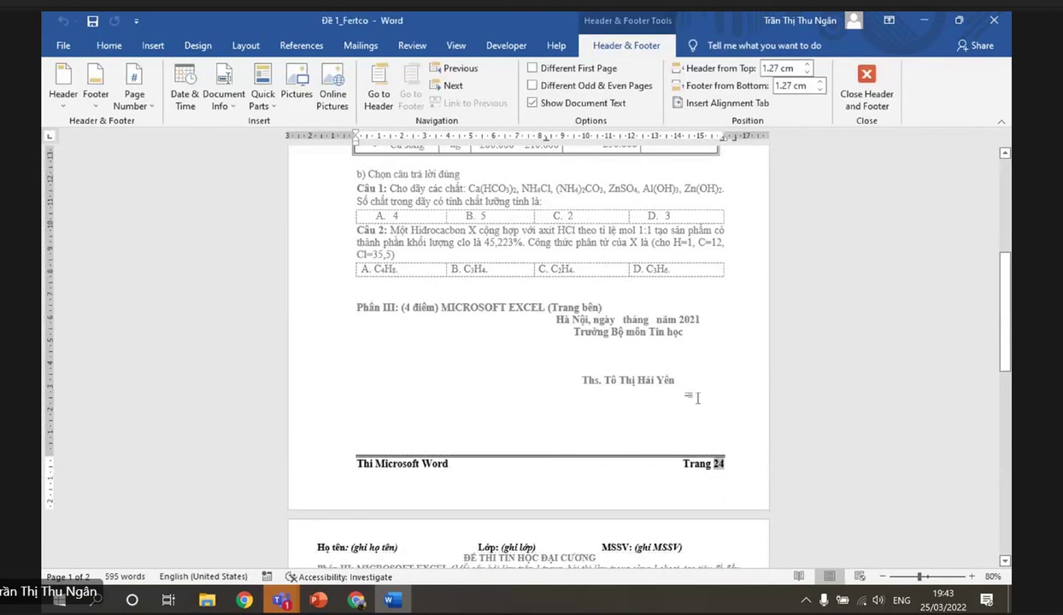
double_click(698, 405)
Review the Word section on the first page, including the GIÁ NÔNG SẢN – VẬT TƯ table and the multiple-choice questions.
scroll(671, 418, "up", 1)
scroll(681, 437, "up", 3)
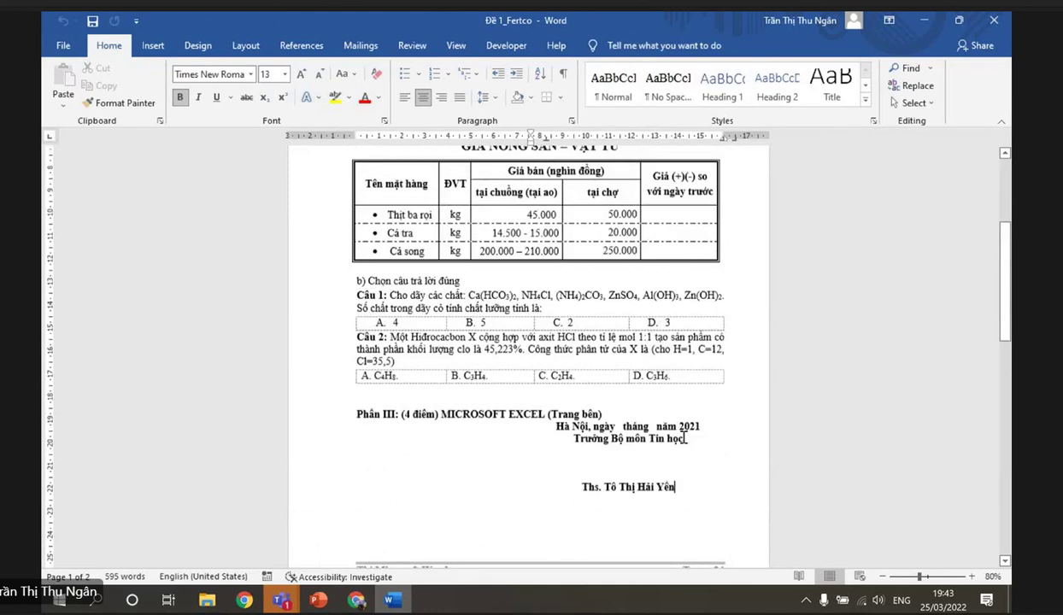
scroll(683, 437, "up", 2)
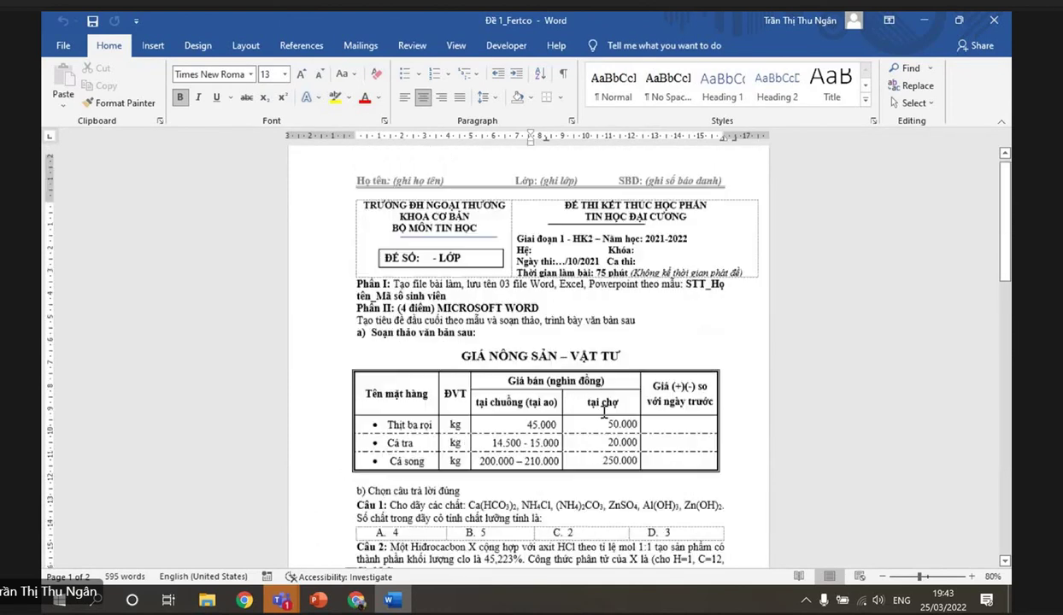
scroll(525, 373, "down", 2)
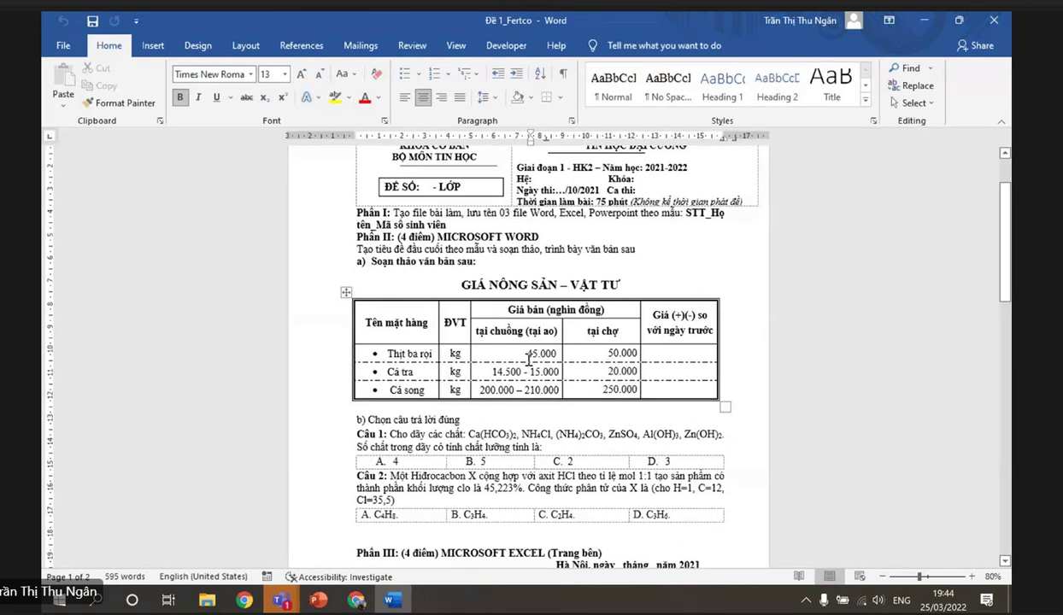
scroll(528, 359, "up", 2)
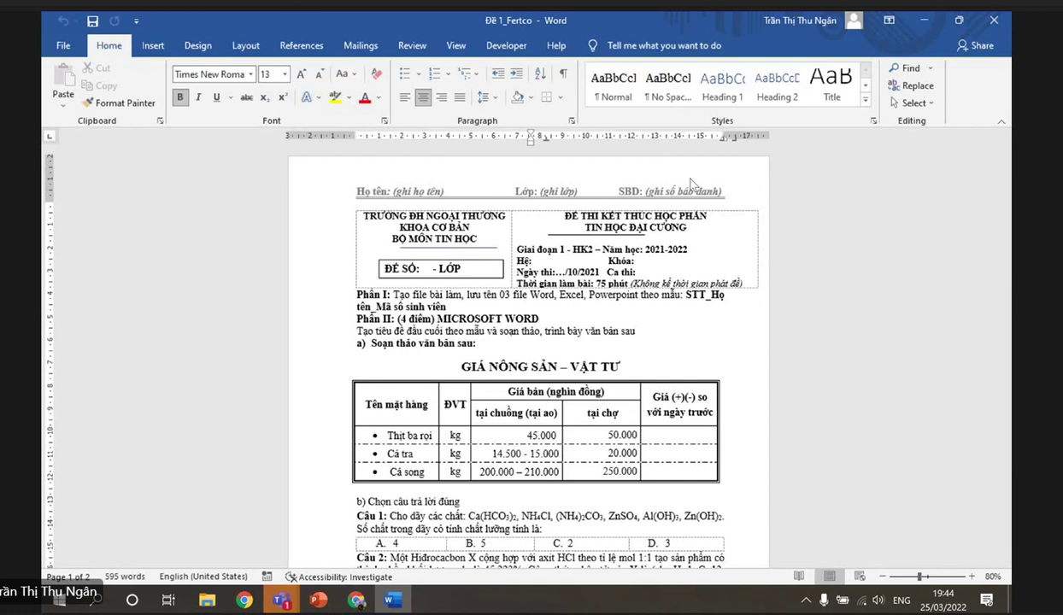
scroll(667, 304, "down", 3)
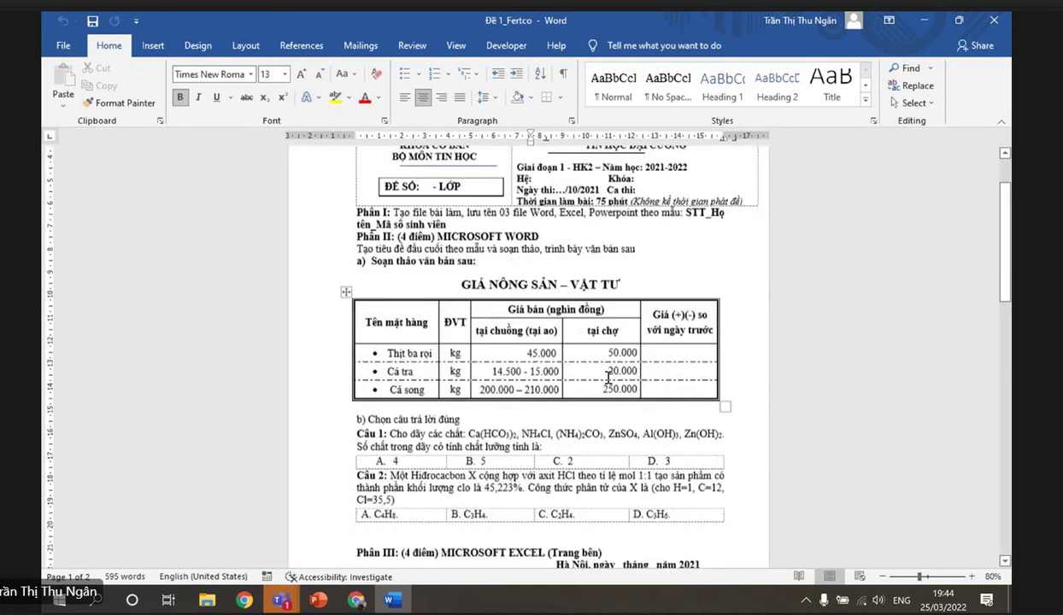
Examine the Excel section on the second page, covering the BẢNG THANH TOÁN TIỀN SÁCH, CSDL 2 and BẢNG THỐNG KÊ tables, at 100% zoom.
scroll(608, 376, "down", 15)
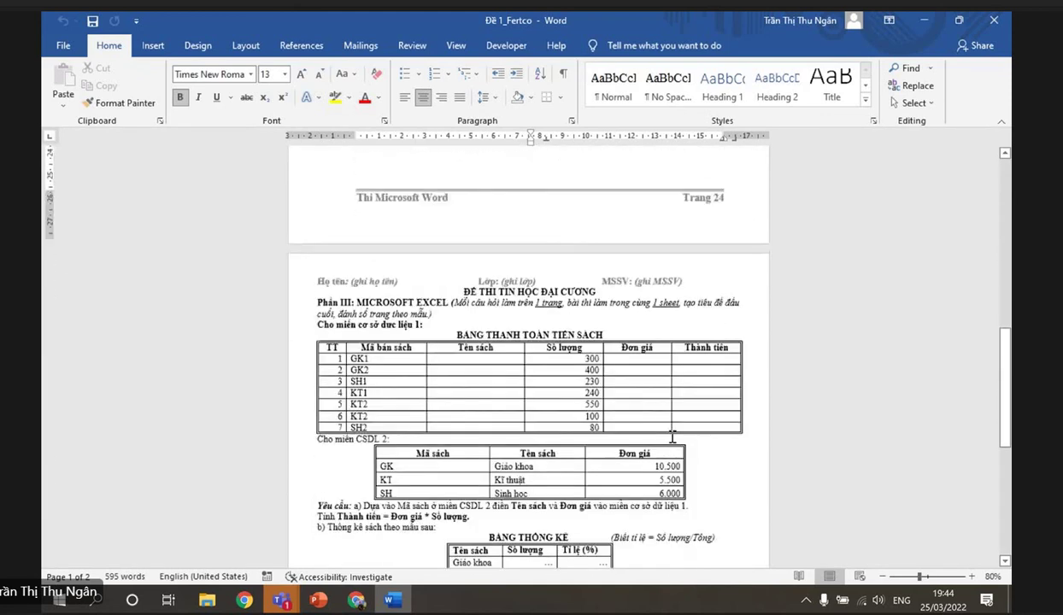
scroll(427, 376, "down", 2)
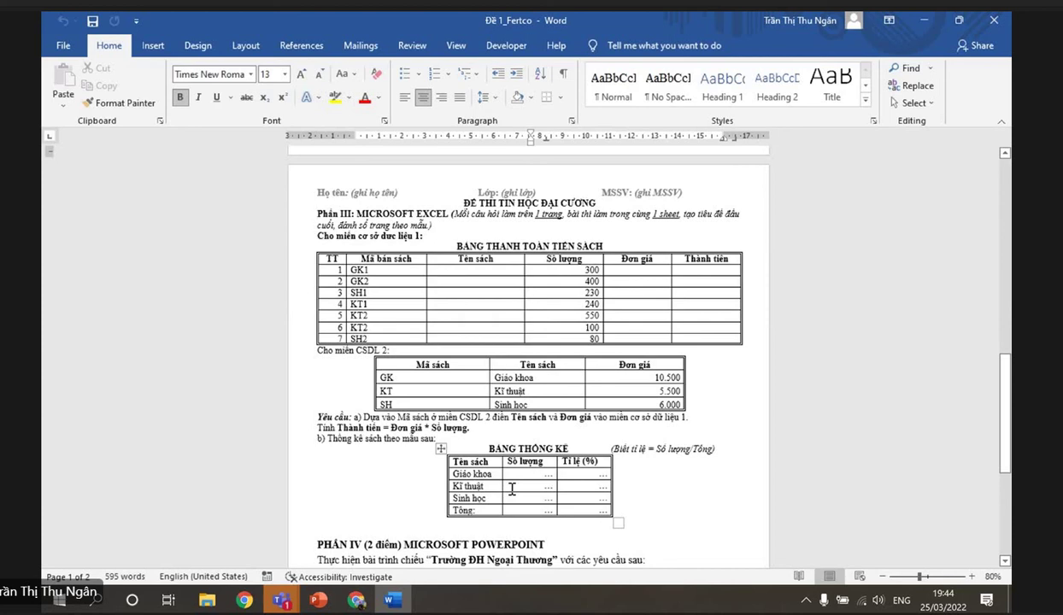
scroll(512, 488, "up", 2)
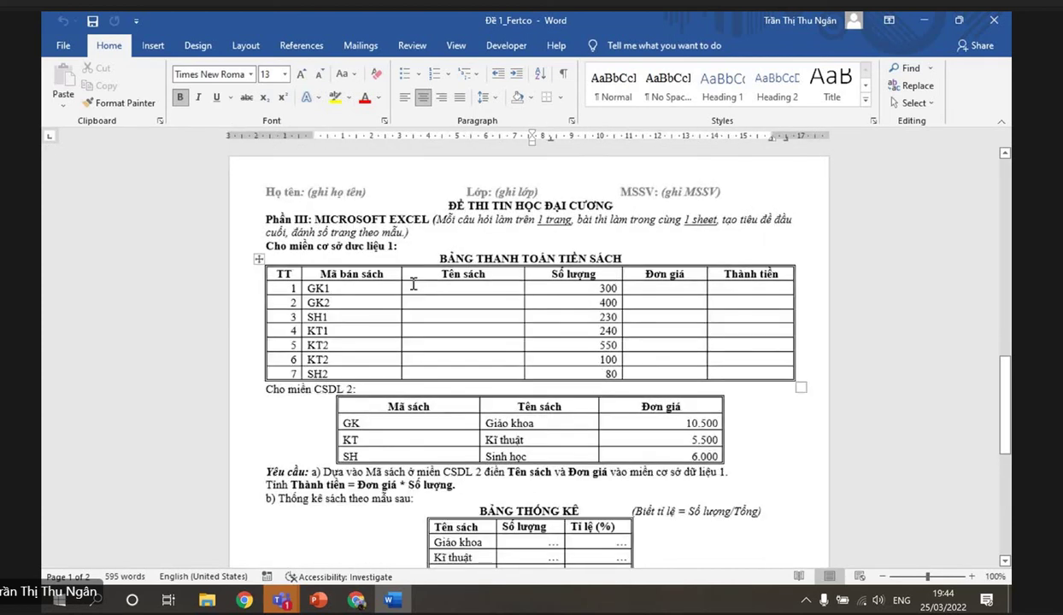